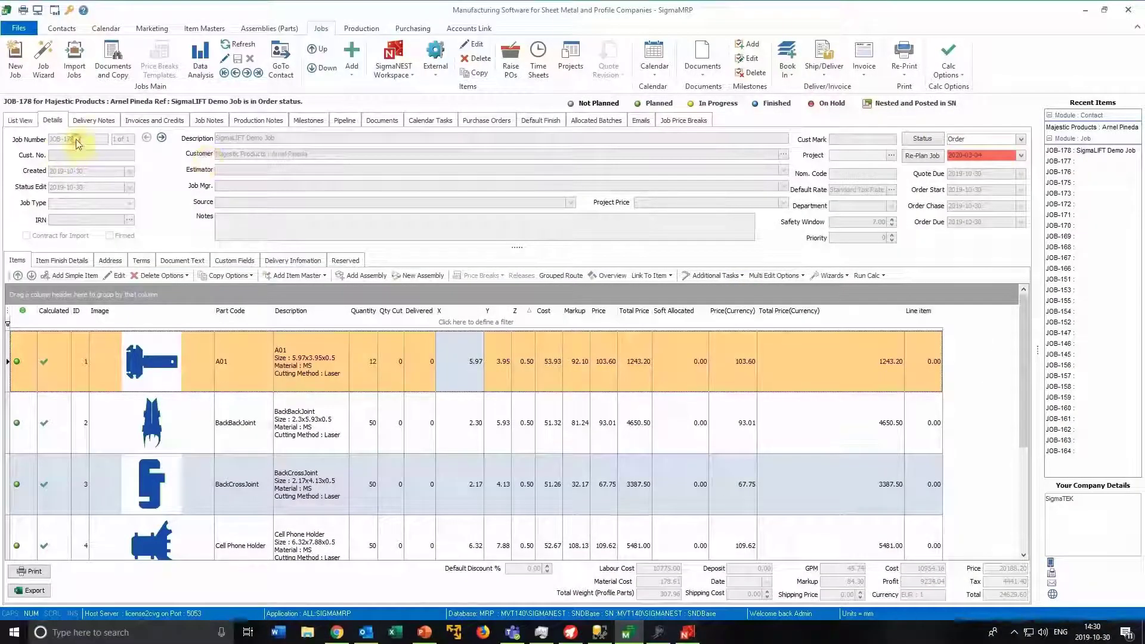
# Step: Switch to SigmaNEST, filter the work orders for job 178 and load that job's parts into the workspace
pyautogui.click(687, 634)
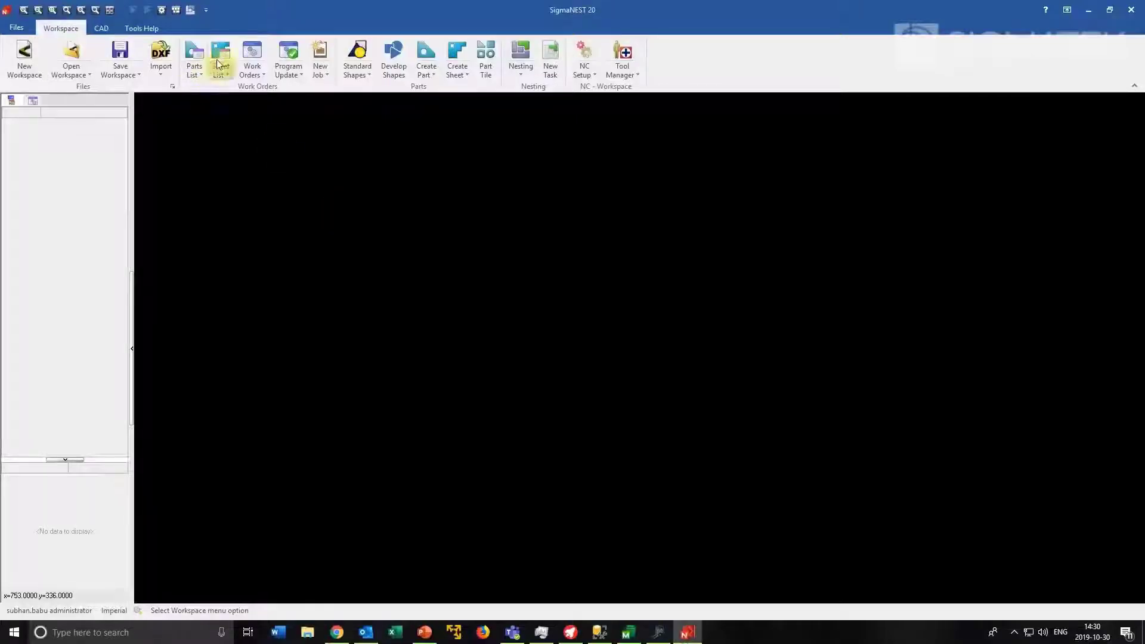
pyautogui.click(244, 53)
pyautogui.click(339, 188)
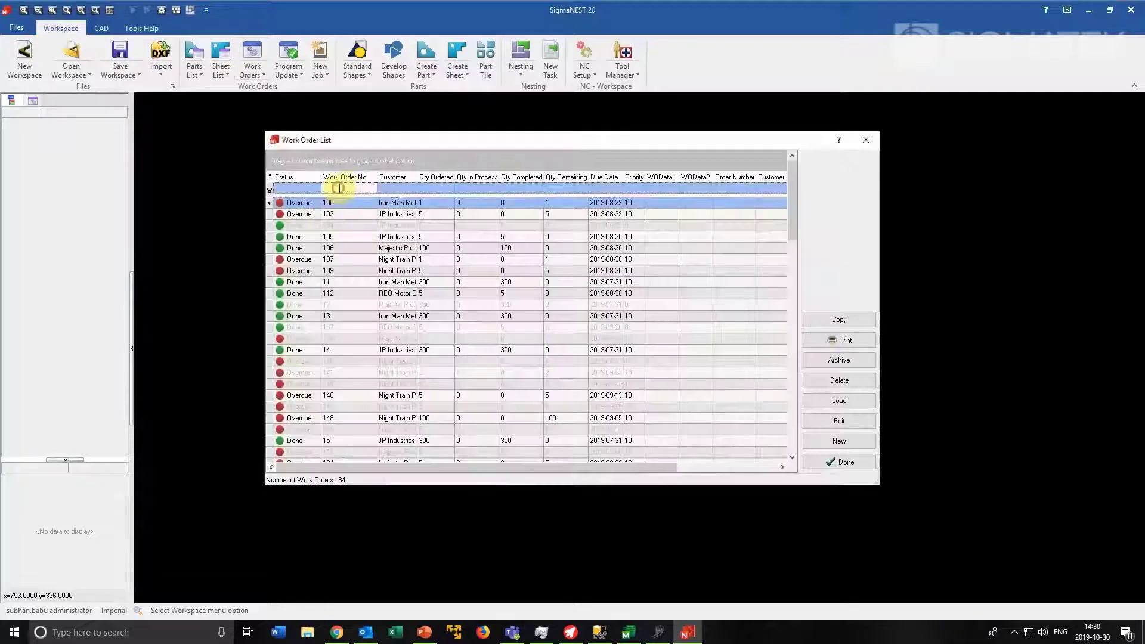
pyautogui.write('178')
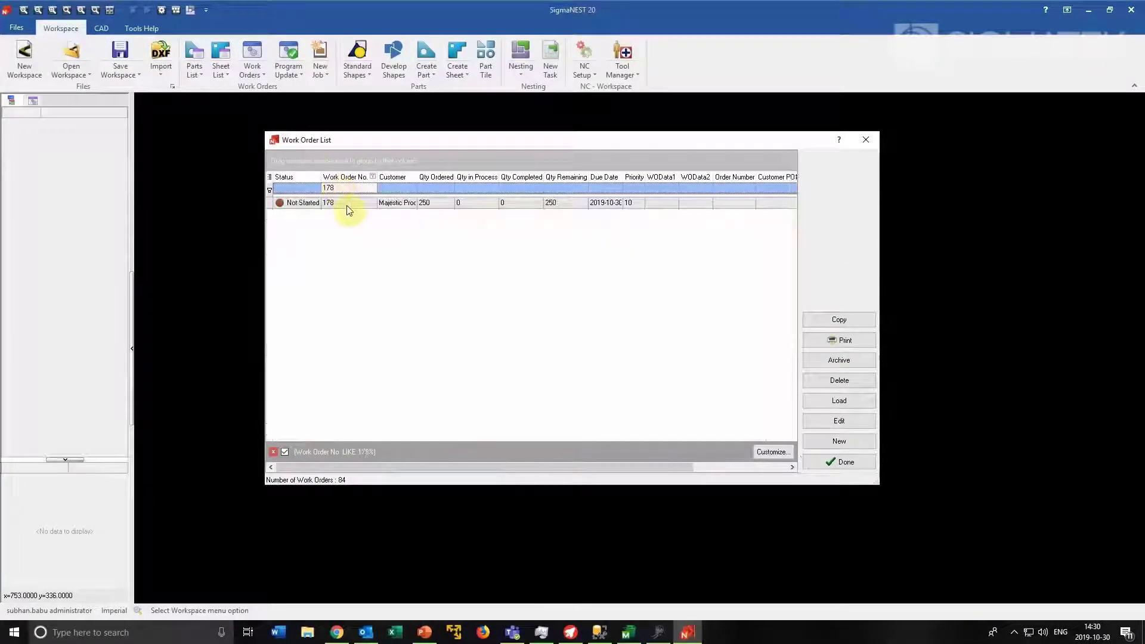
pyautogui.click(347, 206)
pyautogui.click(839, 401)
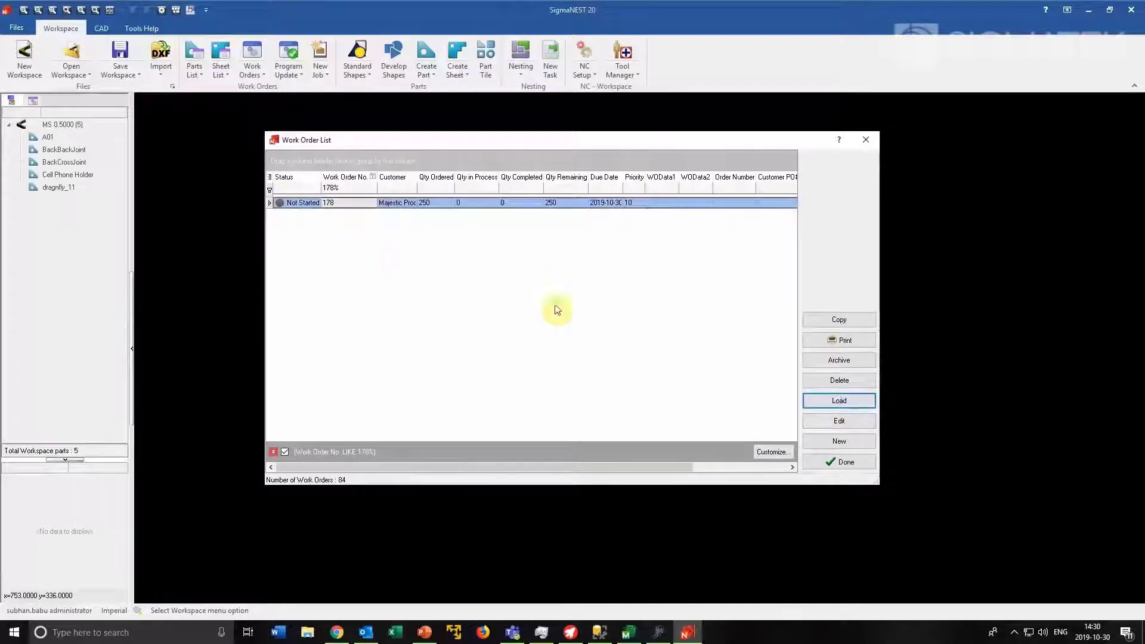
pyautogui.click(842, 462)
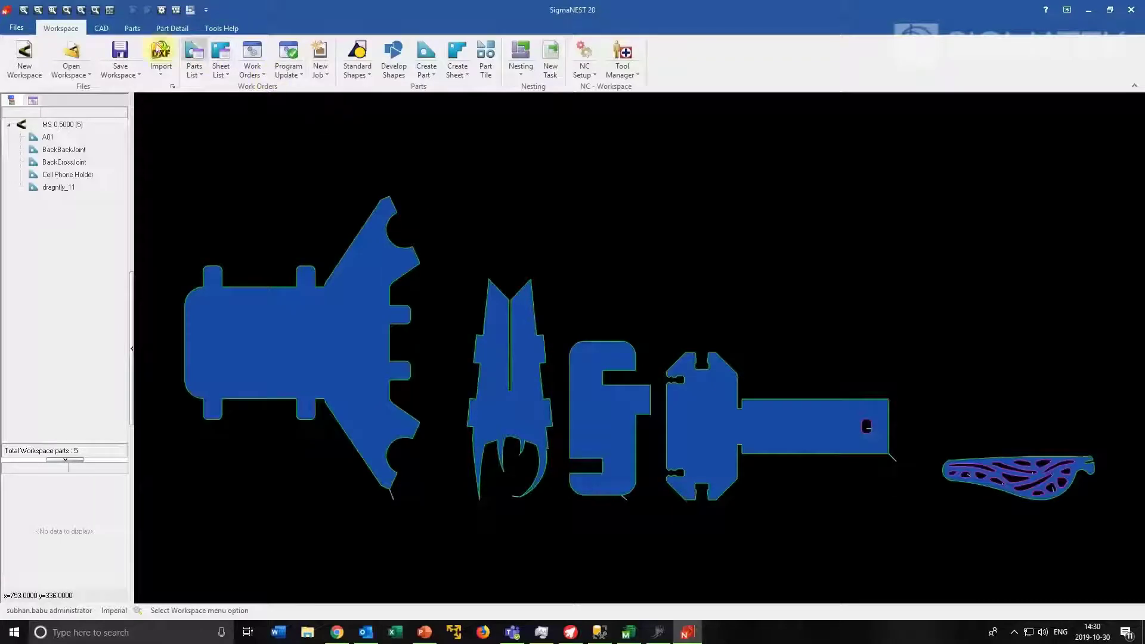
# Step: Create a new nesting task and add all the loaded workspace parts to it
pyautogui.click(551, 60)
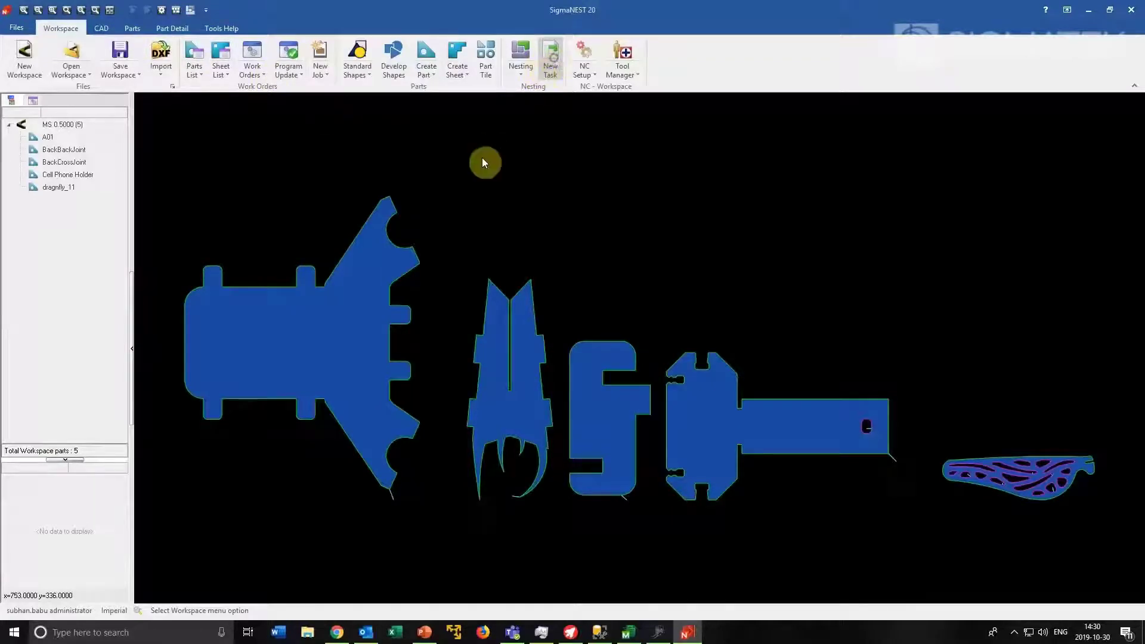
pyautogui.click(459, 159)
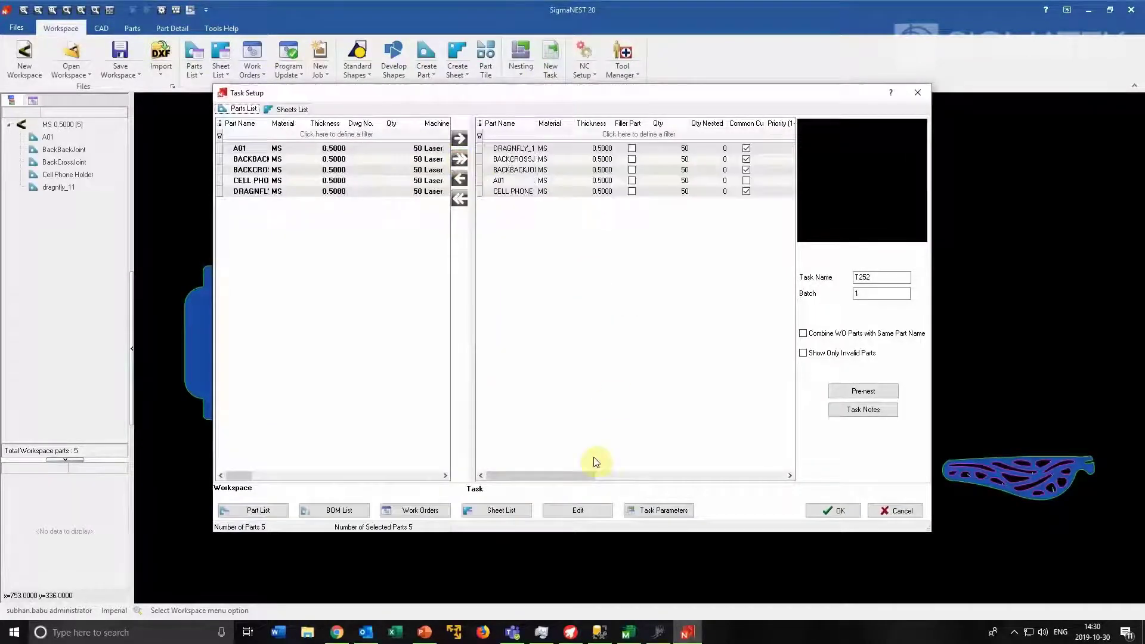
# Step: Look up stock sheet BCH-91 for the task and review its location and spec instruction
pyautogui.click(505, 511)
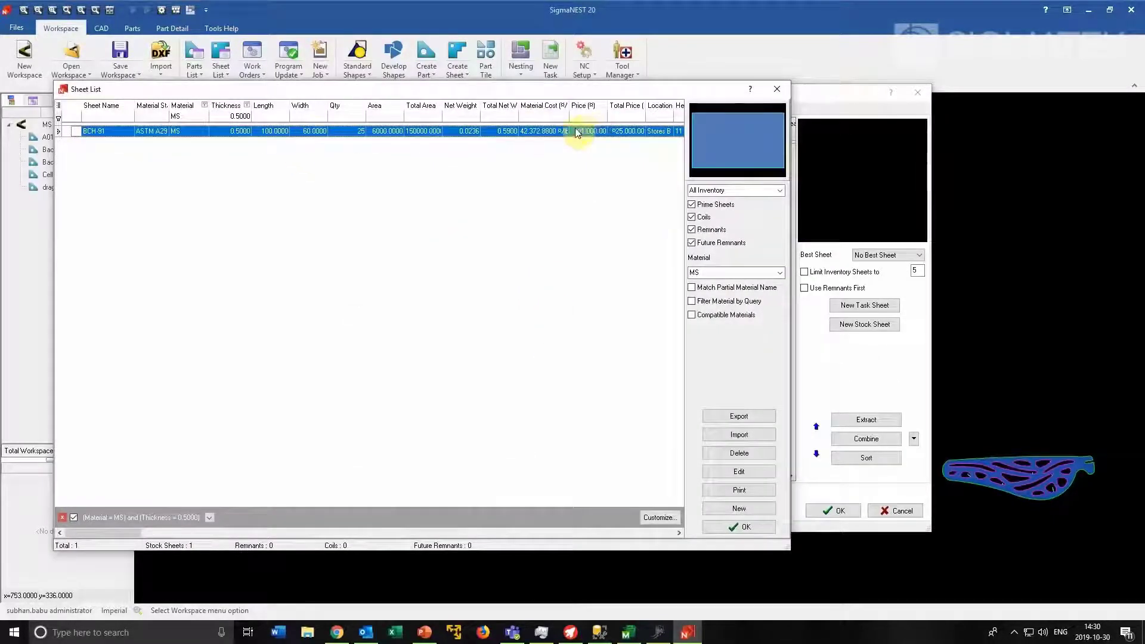
pyautogui.click(546, 130)
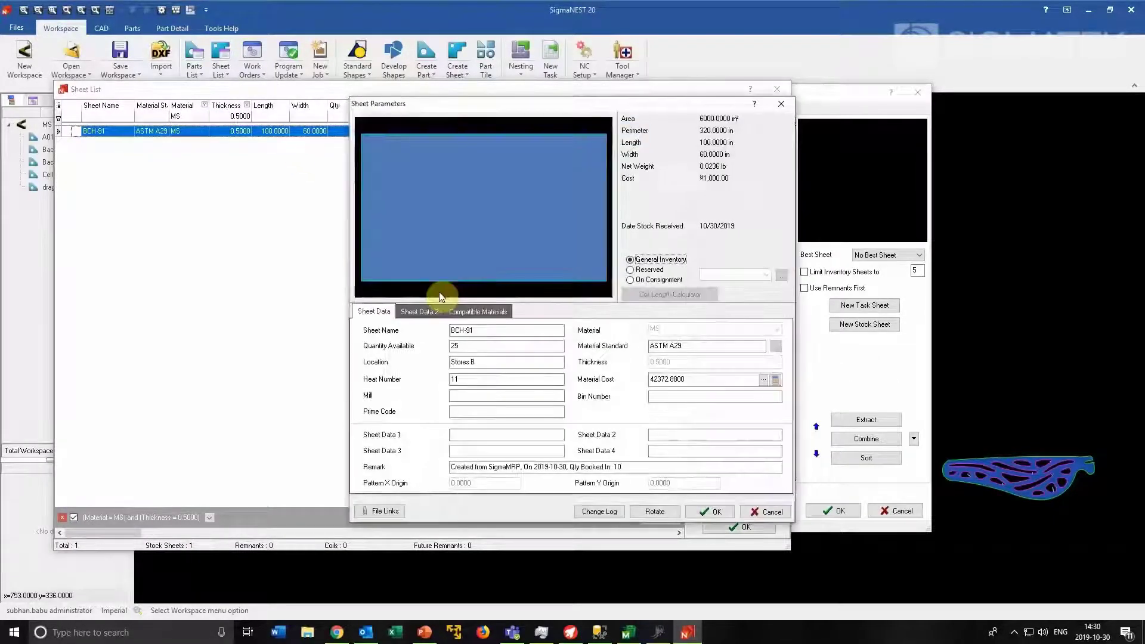
pyautogui.moveTo(479, 362); pyautogui.dragTo(438, 364)
pyautogui.click(419, 312)
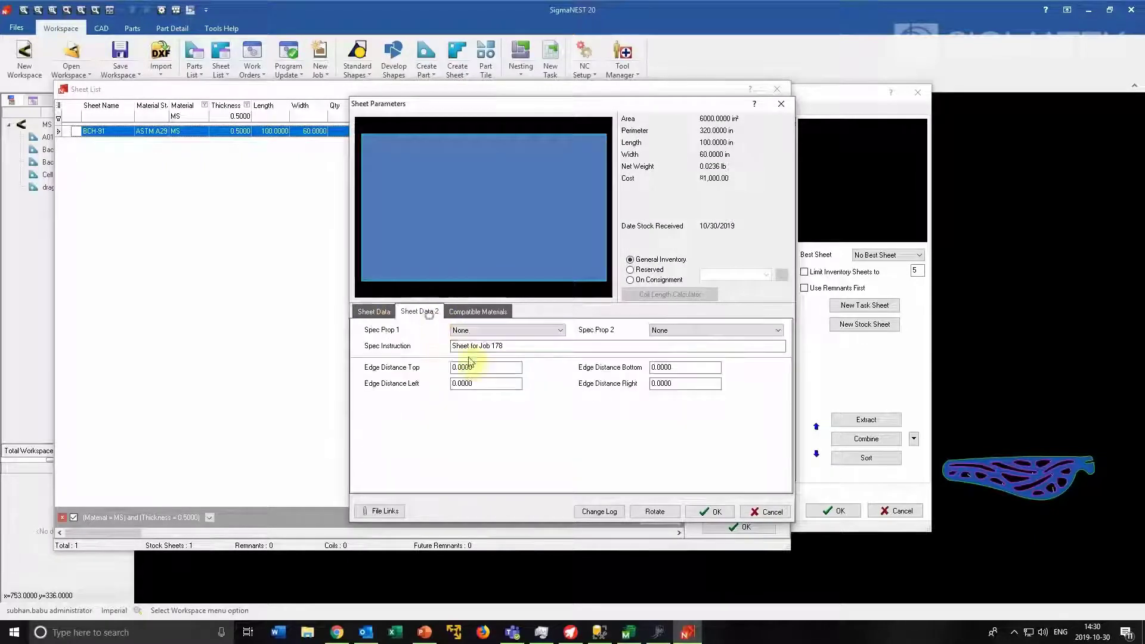
pyautogui.moveTo(511, 345); pyautogui.dragTo(418, 344)
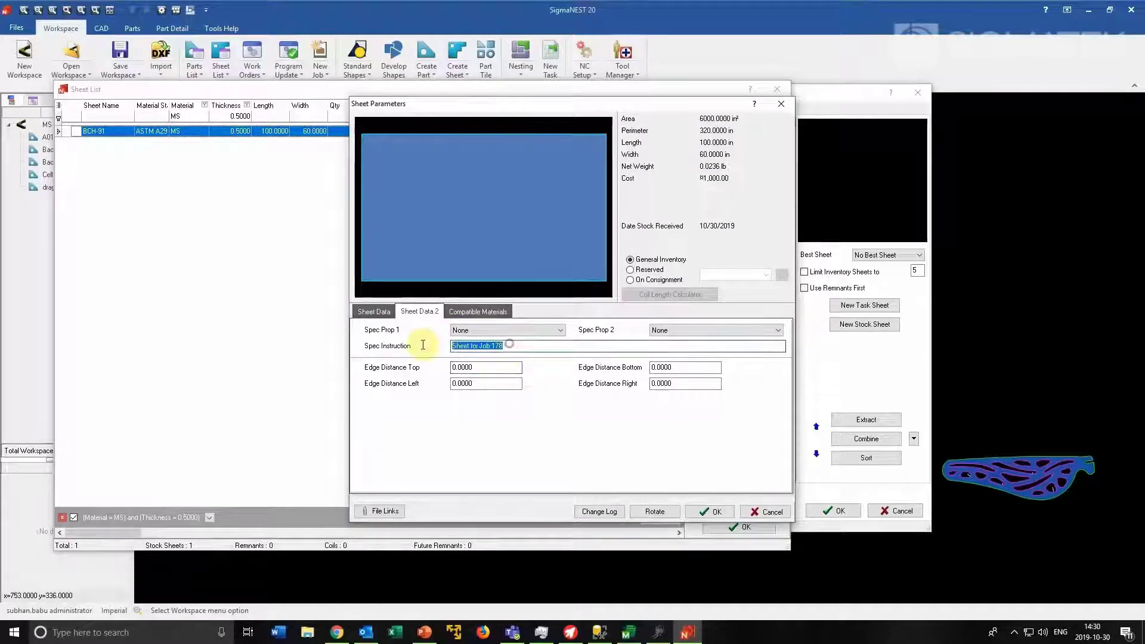
pyautogui.click(712, 512)
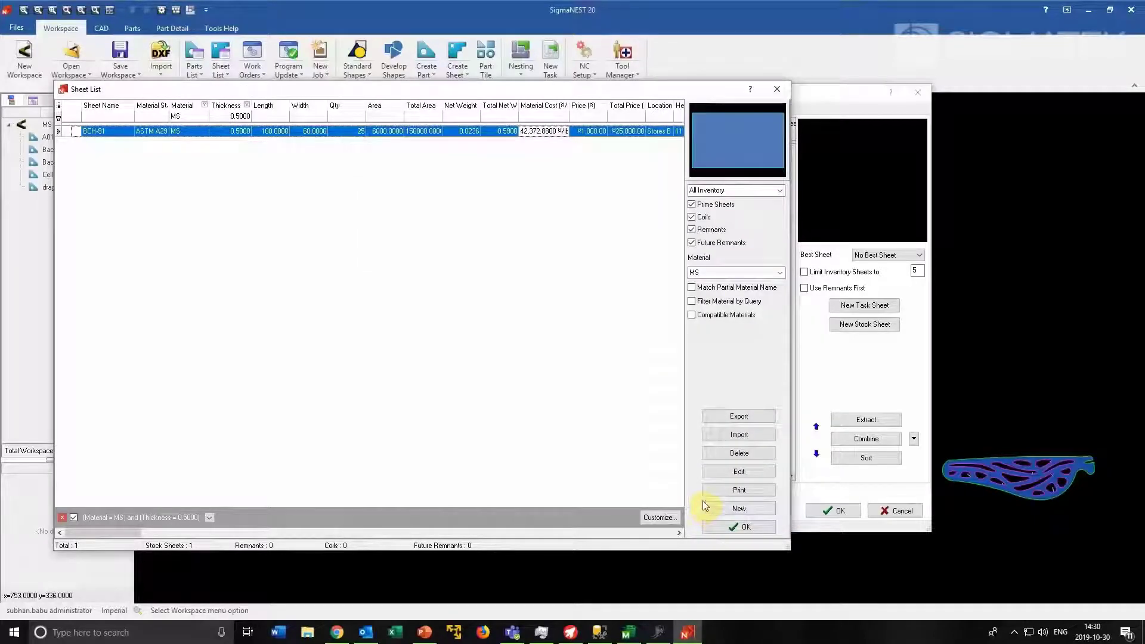
# Step: Switch to SigmaLIFT and select sheet BCH-91 among the sheets to transfer
pyautogui.click(661, 634)
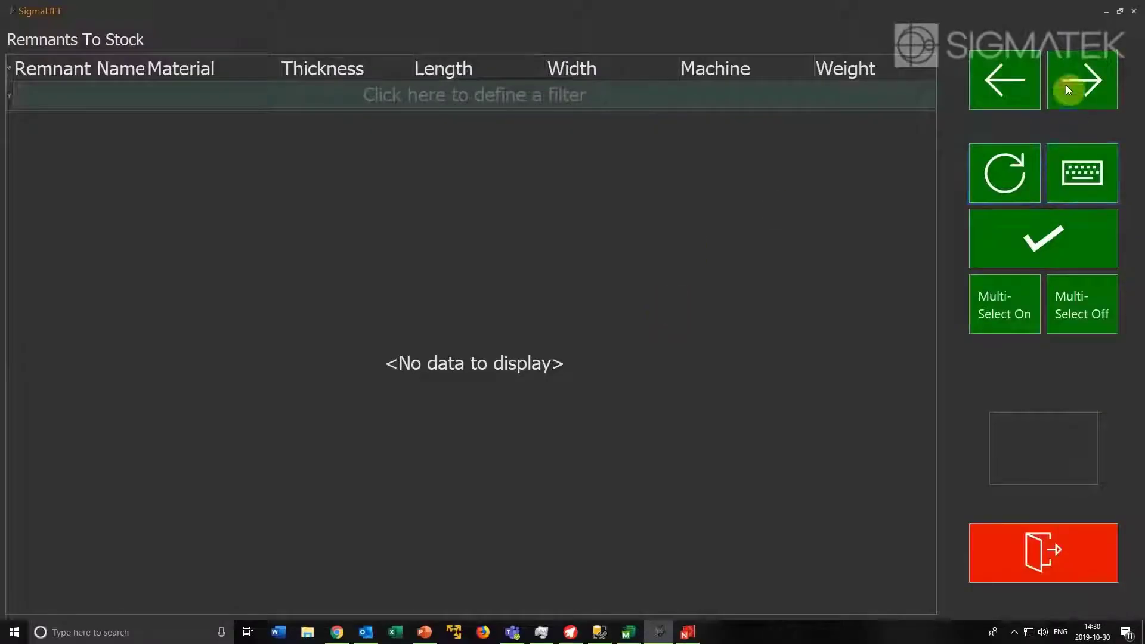
pyautogui.click(1068, 90)
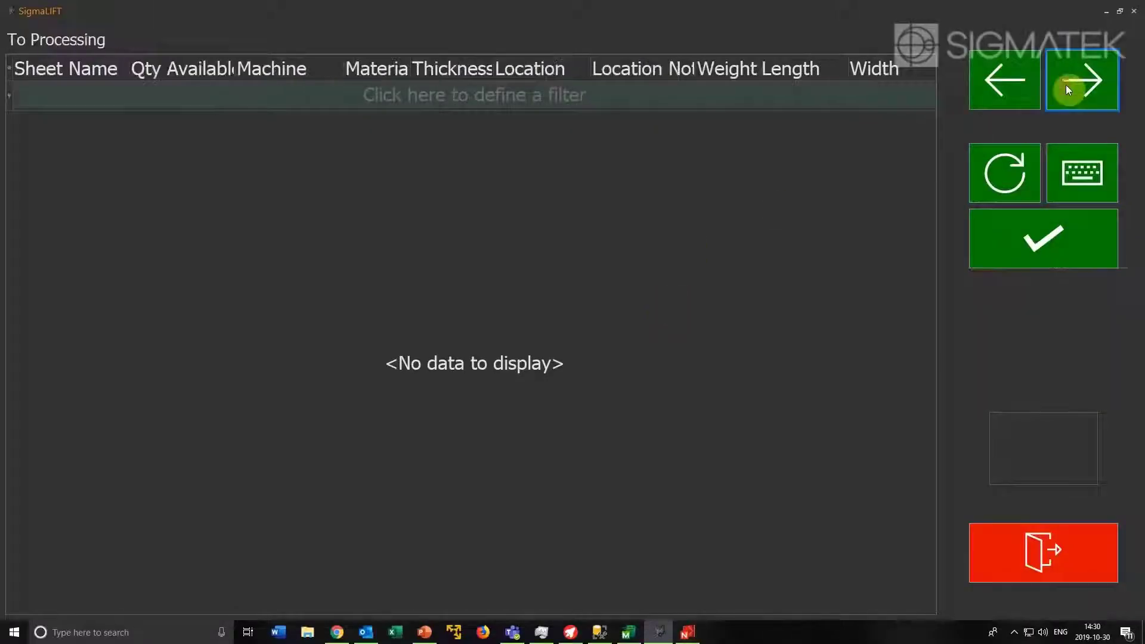
pyautogui.click(1068, 89)
pyautogui.click(644, 139)
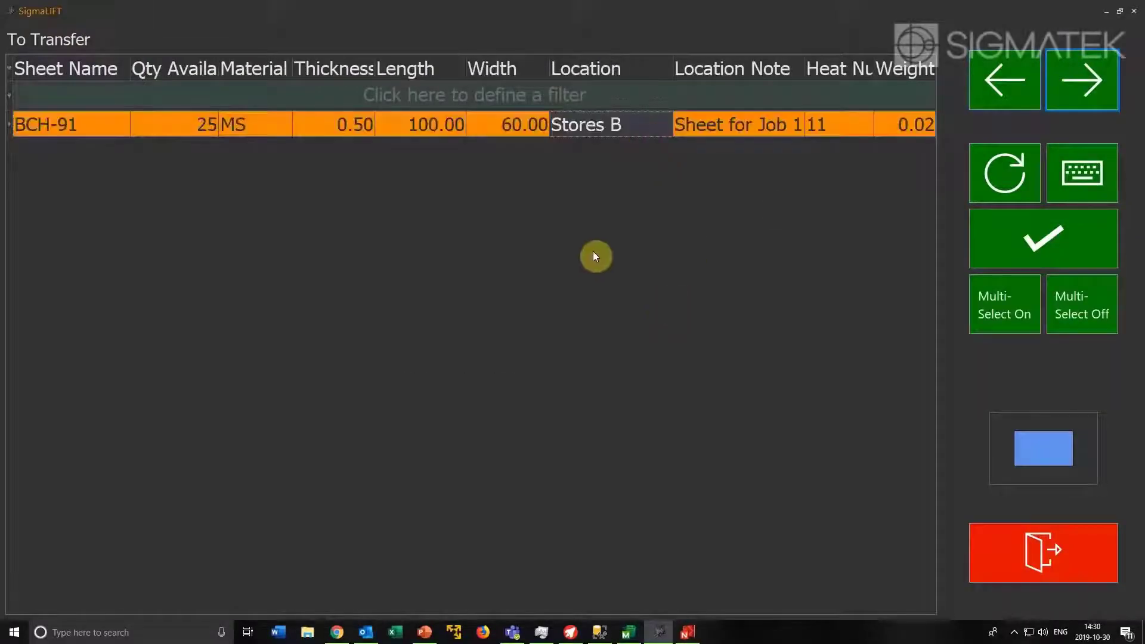
# Step: Transfer sheet BCH-91 to location Stores A and change its location notes to "MS Sheet for Job 178"
pyautogui.click(1064, 220)
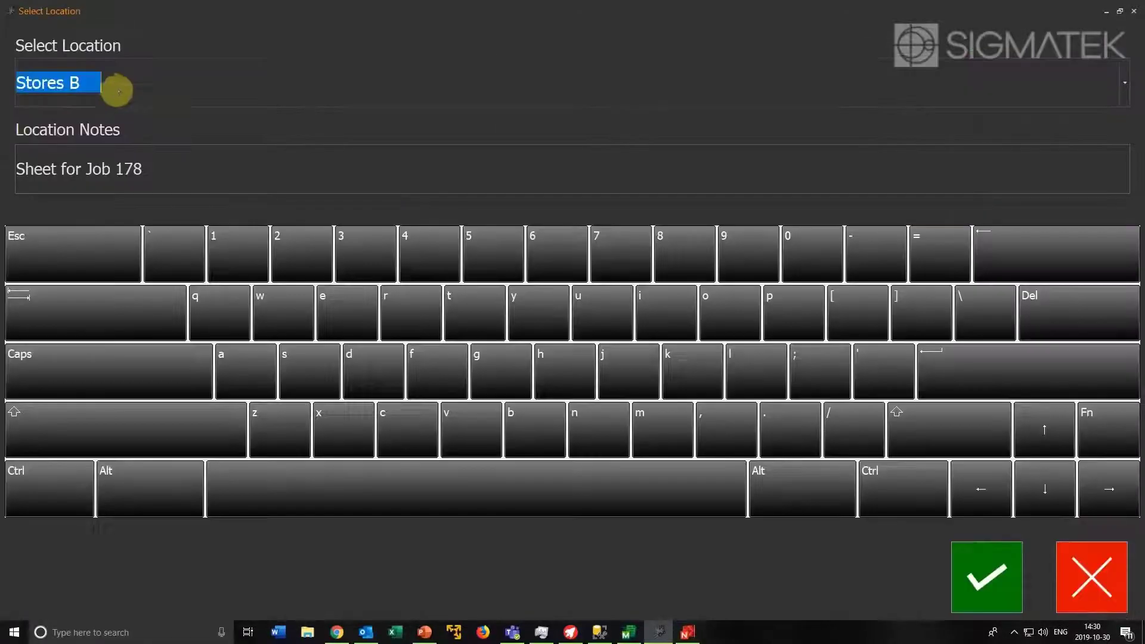
pyautogui.click(111, 86)
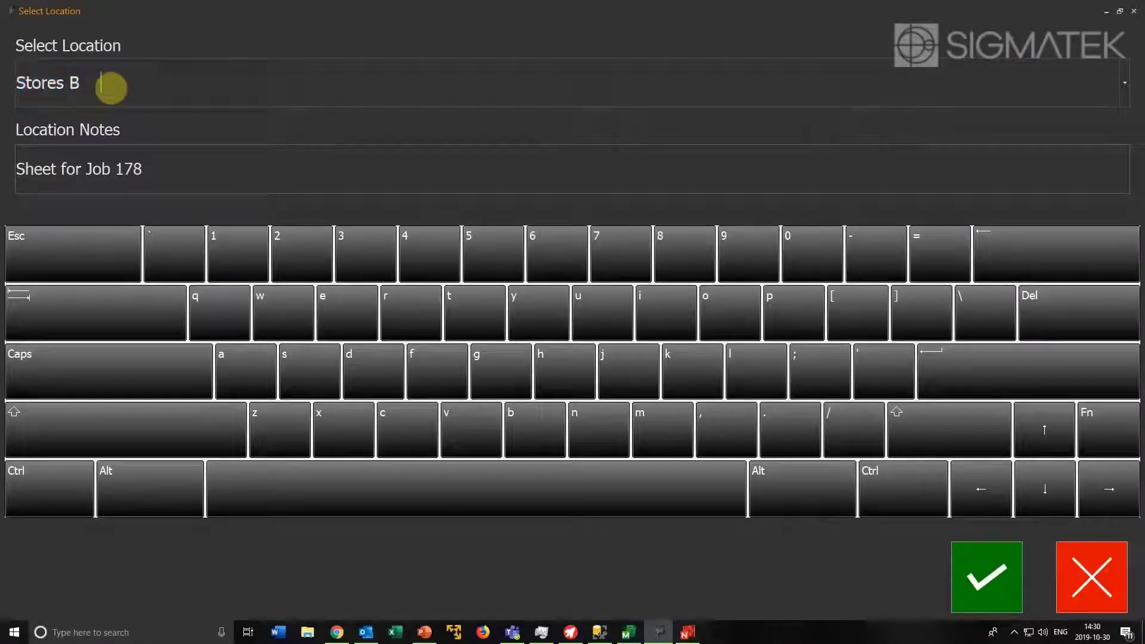
pyautogui.click(1124, 84)
pyautogui.click(332, 161)
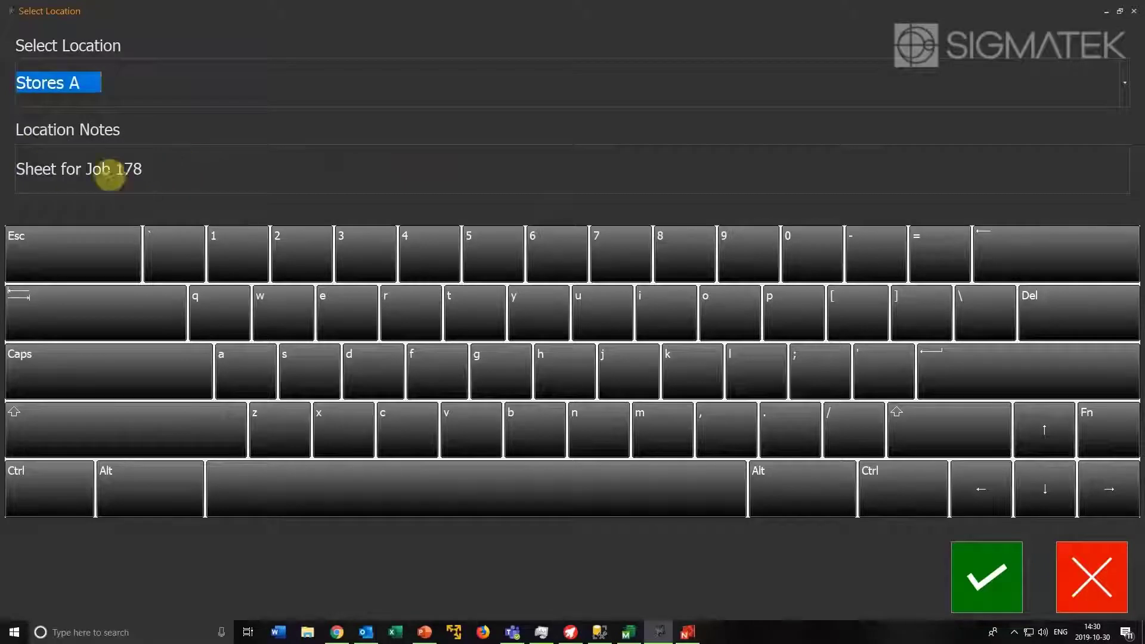
pyautogui.click(21, 169)
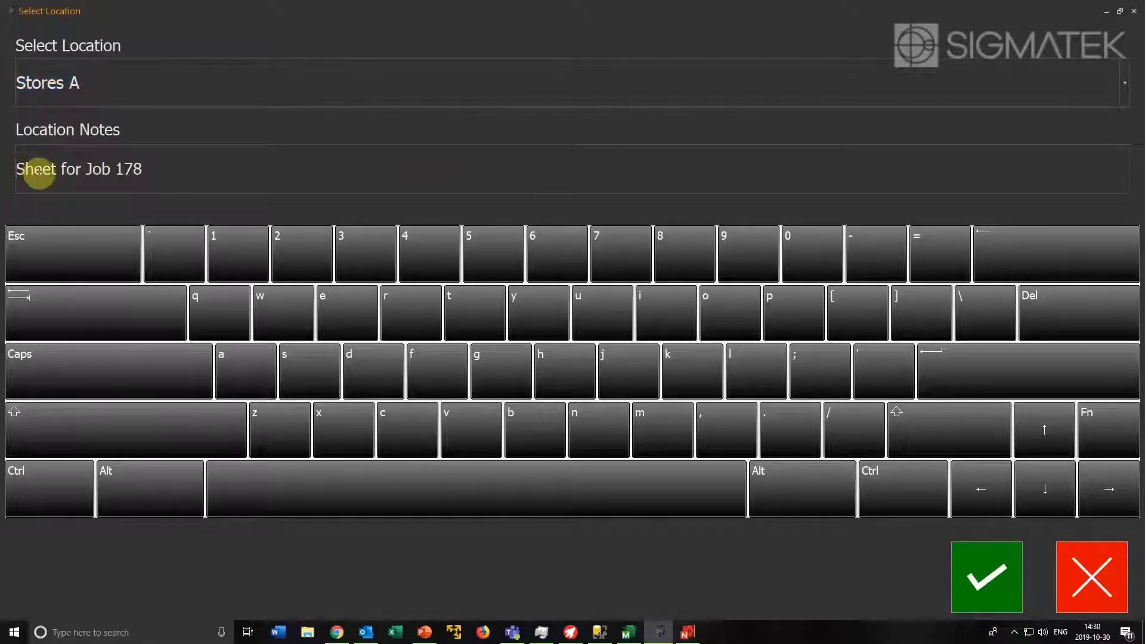
pyautogui.write('MS')
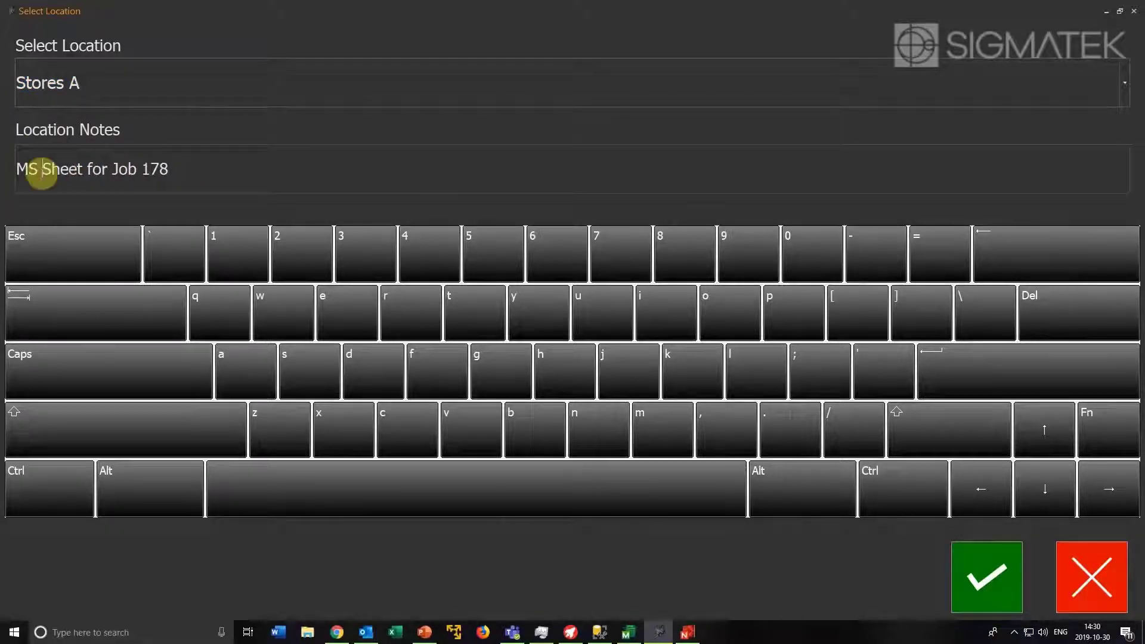
pyautogui.click(972, 577)
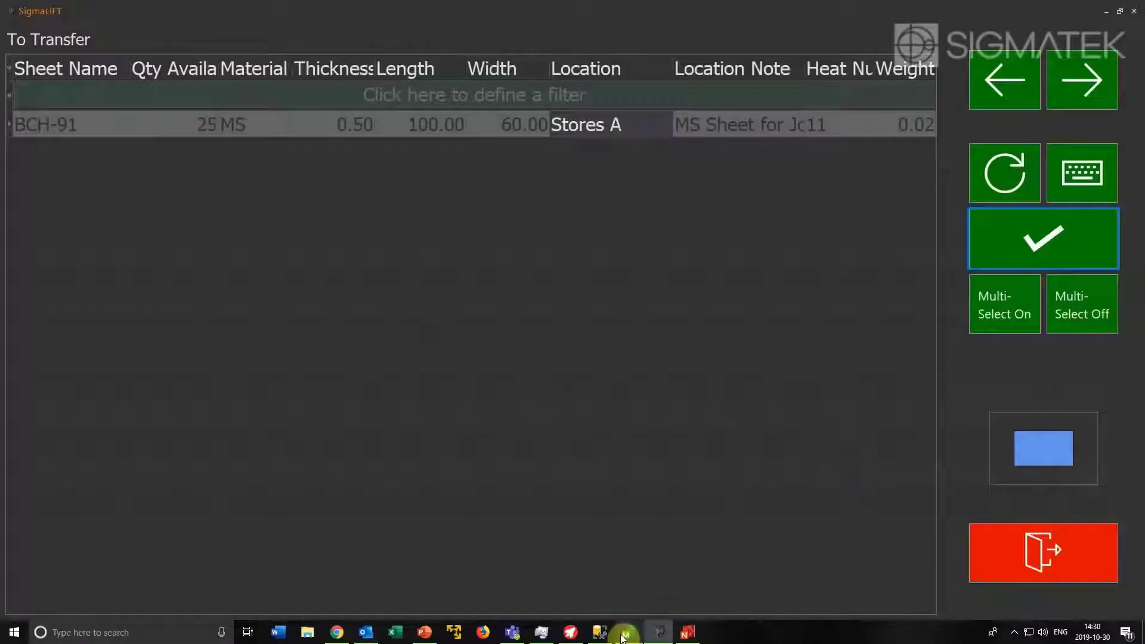
# Step: Return to SigmaNEST, reload the sheet list and check the location and spec instruction of sheet BCH-91
pyautogui.click(686, 631)
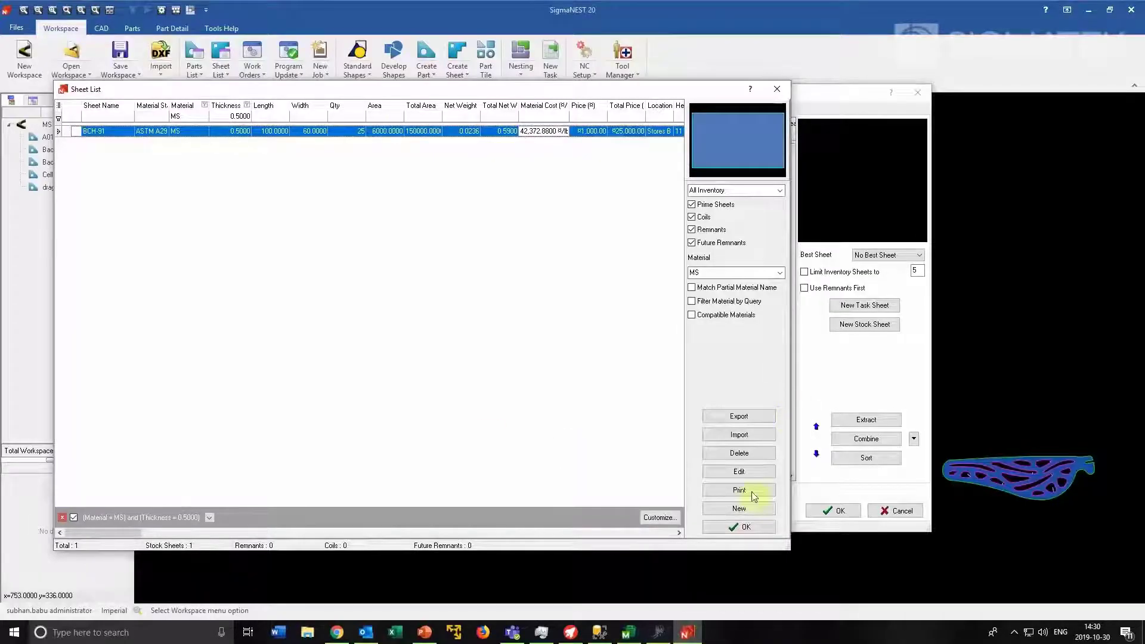
pyautogui.click(777, 94)
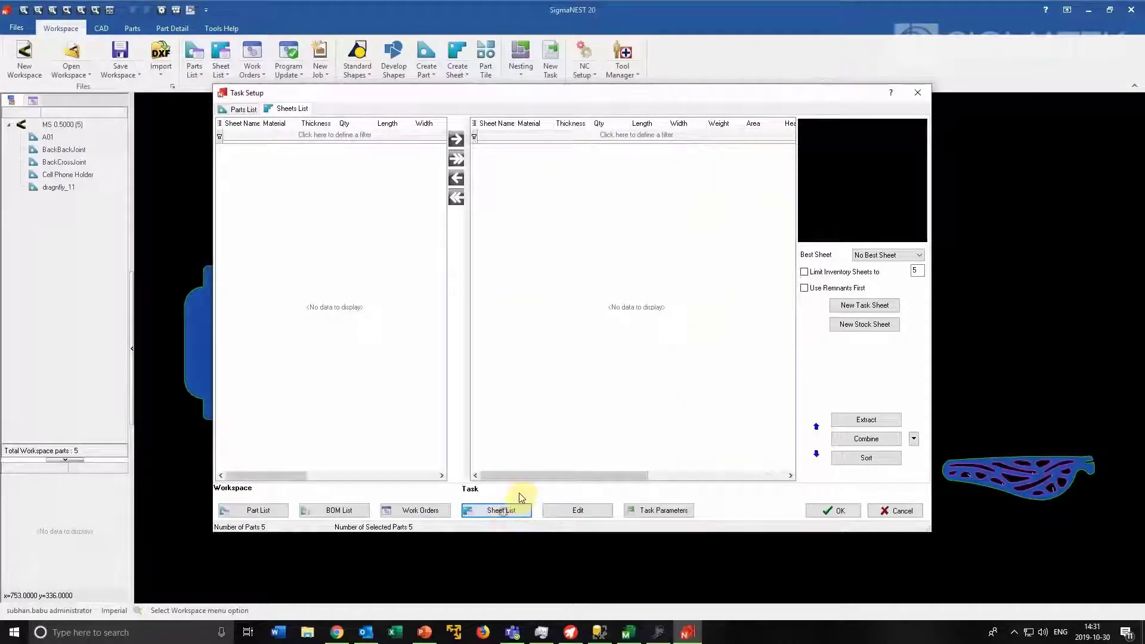
pyautogui.click(512, 510)
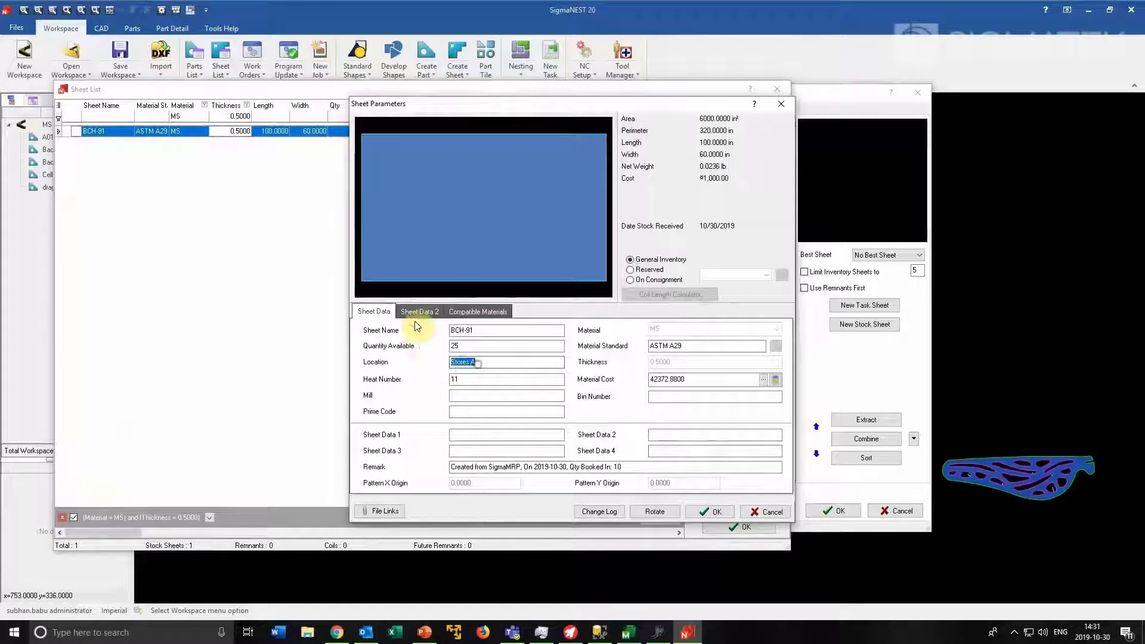
pyautogui.click(420, 311)
pyautogui.moveTo(514, 346); pyautogui.dragTo(457, 347)
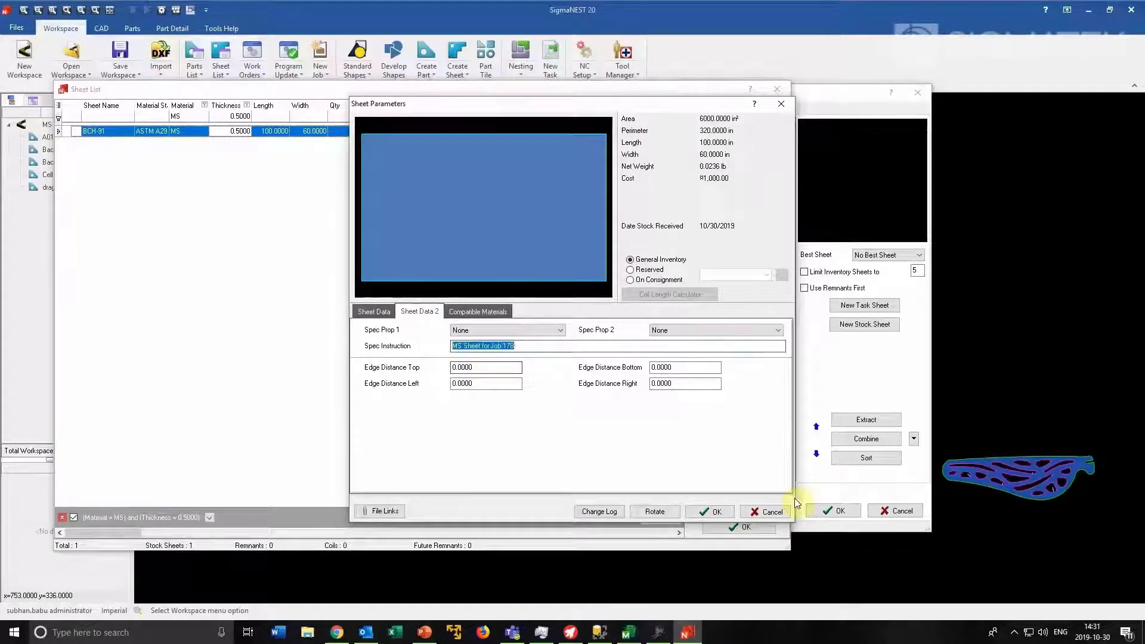
pyautogui.click(711, 511)
# Step: Assign sheet BCH-91 to the task and accept the task setup to nest its parts
pyautogui.click(740, 527)
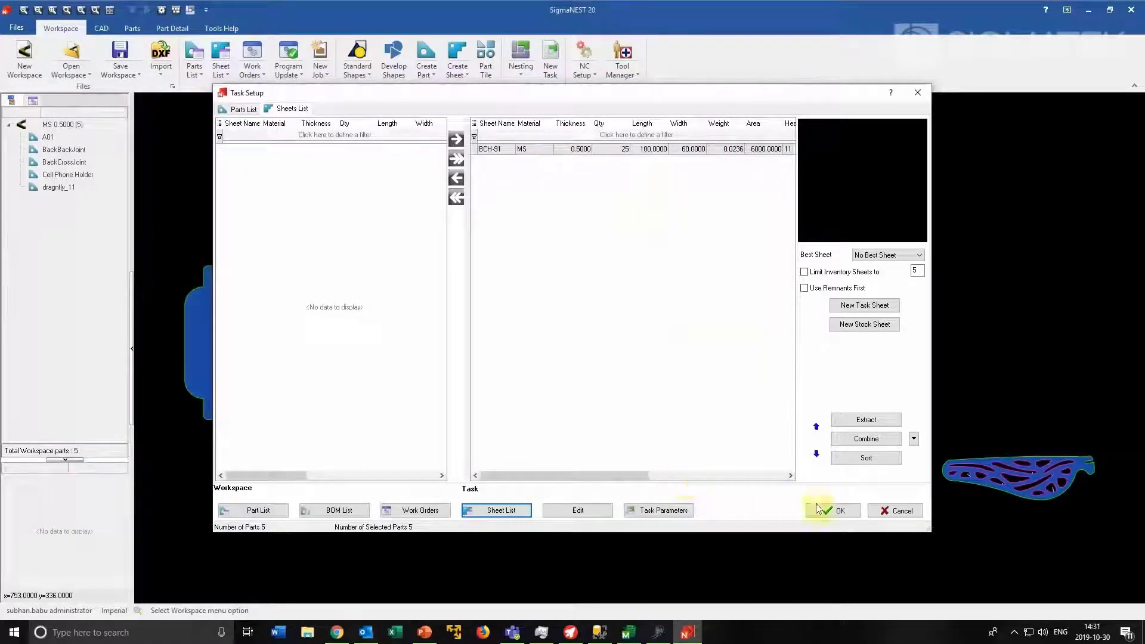
pyautogui.click(818, 508)
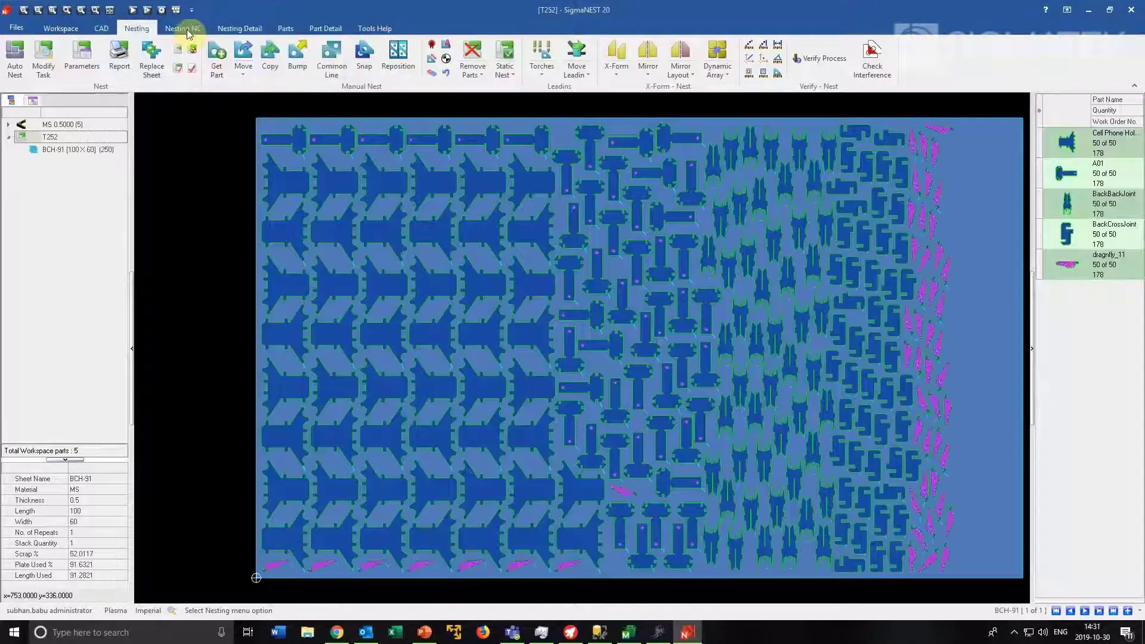
# Step: Generate the NC path for all nested parts and crop the current sheet with a plasma crop line
pyautogui.click(183, 28)
pyautogui.moveTo(243, 110); pyautogui.dragTo(967, 579)
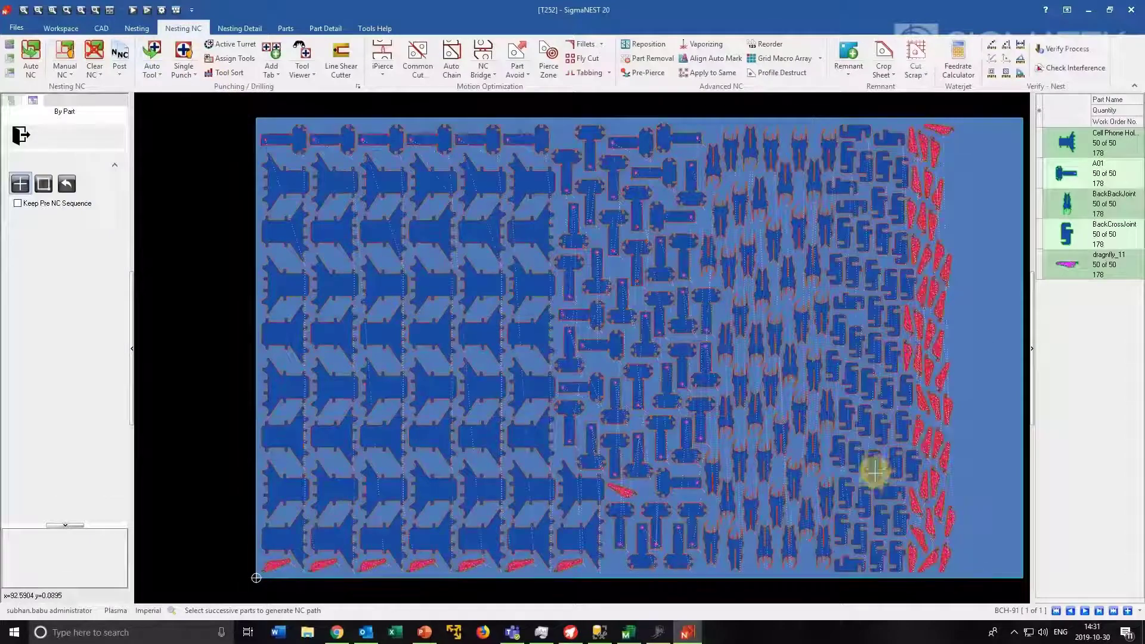
pyautogui.click(885, 53)
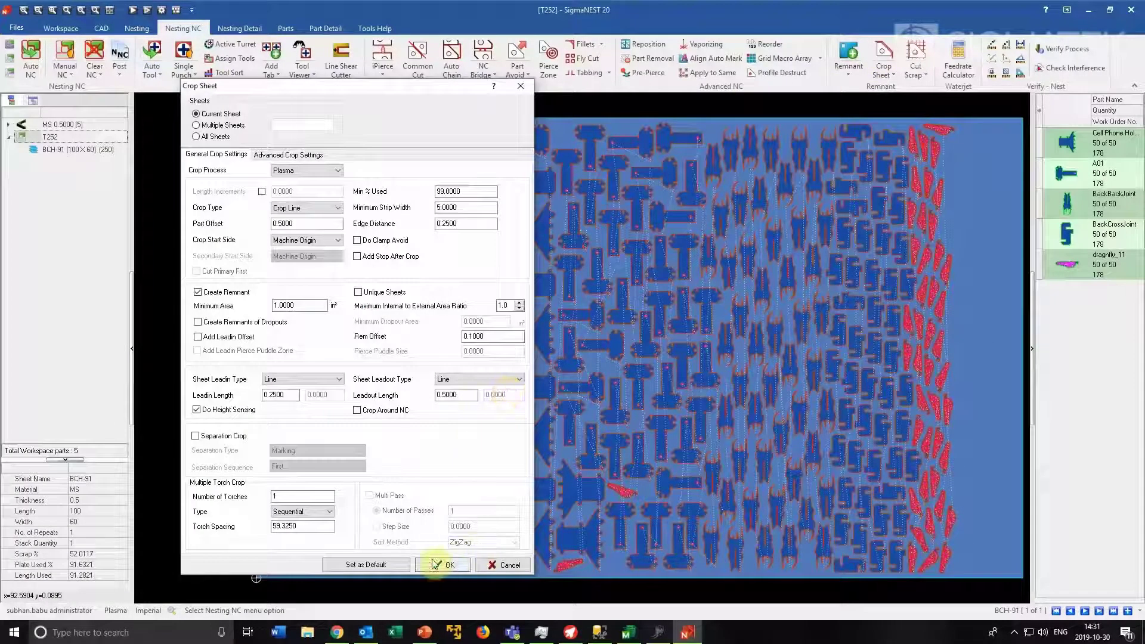
pyautogui.click(439, 562)
# Step: Create the nest remnants, discarding the cut-out skeleton BCH-91-3 and keeping the rectangular strip BCH-91-5
pyautogui.click(848, 57)
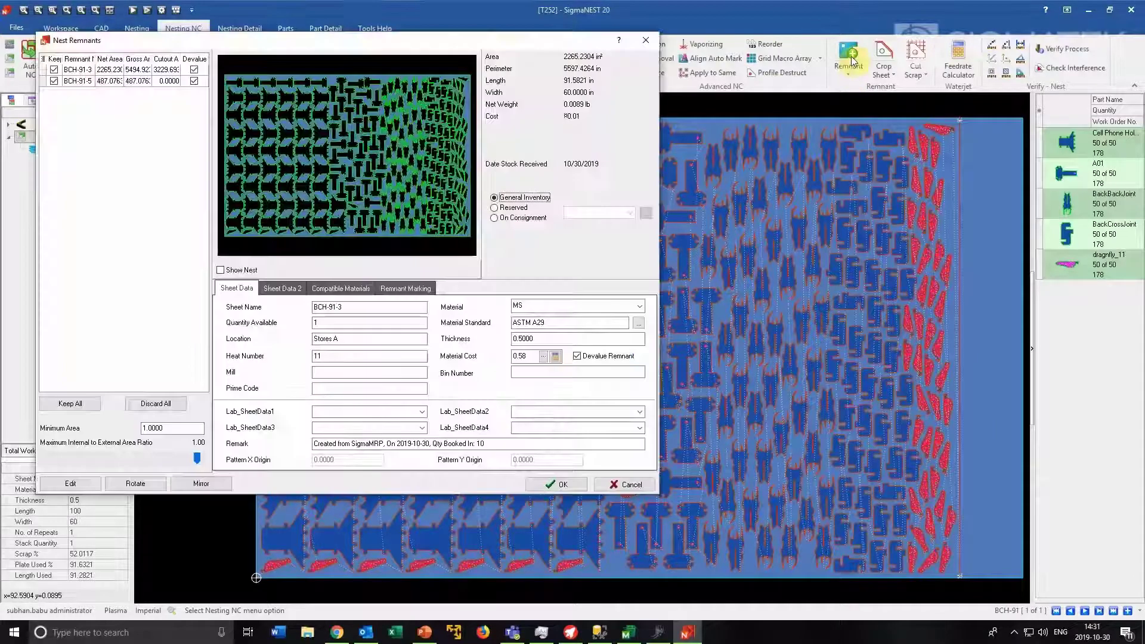
pyautogui.click(88, 80)
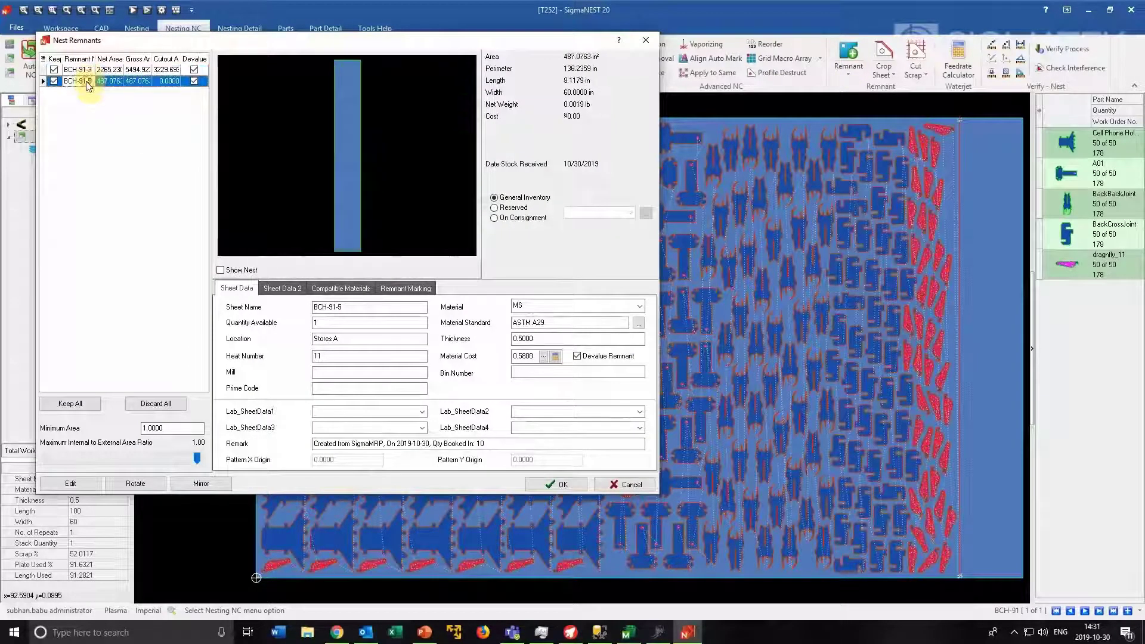
pyautogui.click(78, 70)
pyautogui.click(53, 70)
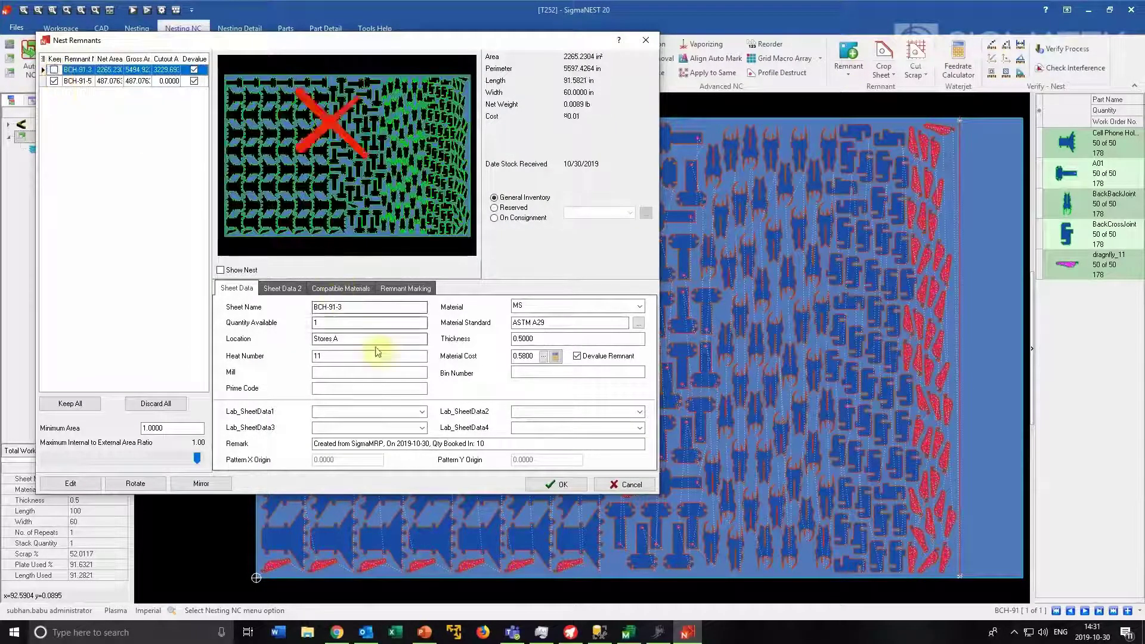
pyautogui.click(99, 81)
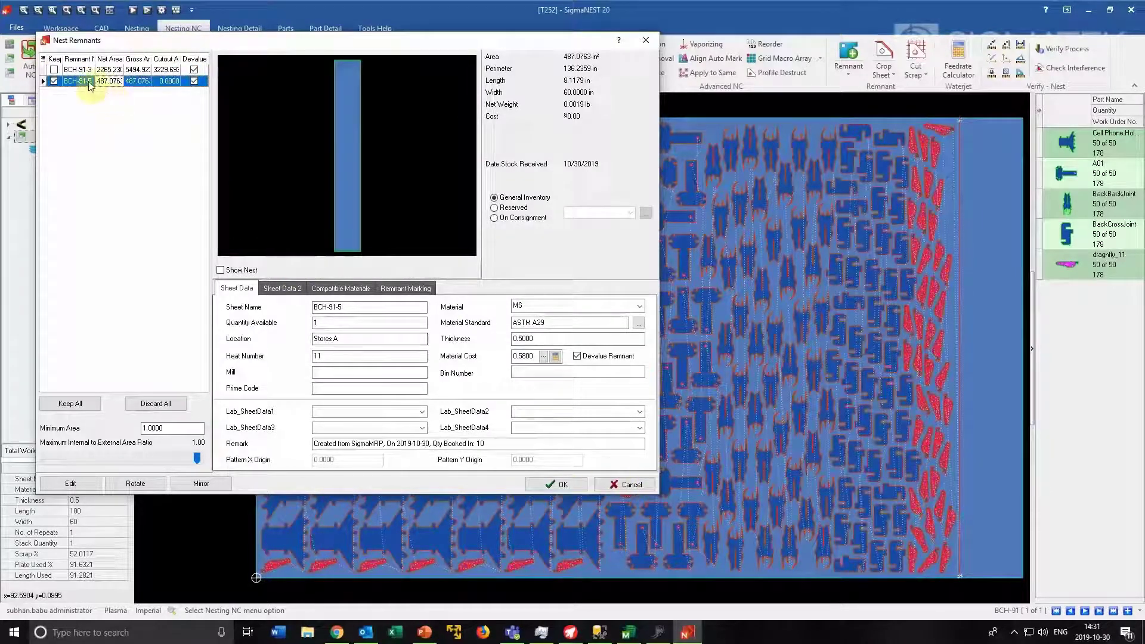
pyautogui.click(554, 482)
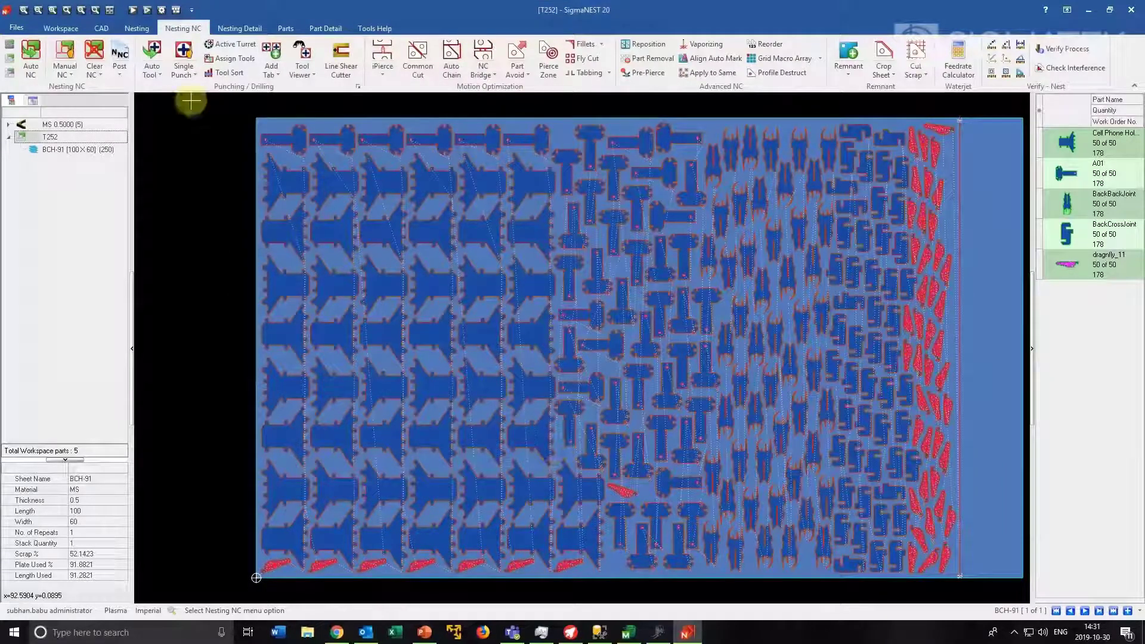
# Step: Post the NC program for the nest on sheet BCH-91
pyautogui.click(122, 55)
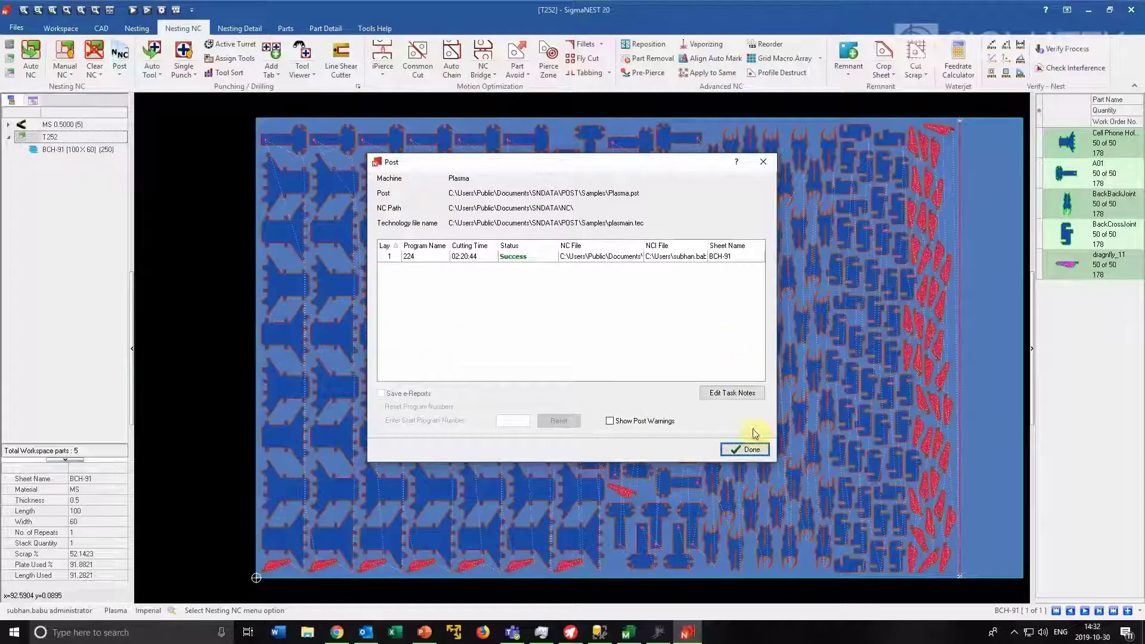
pyautogui.click(749, 450)
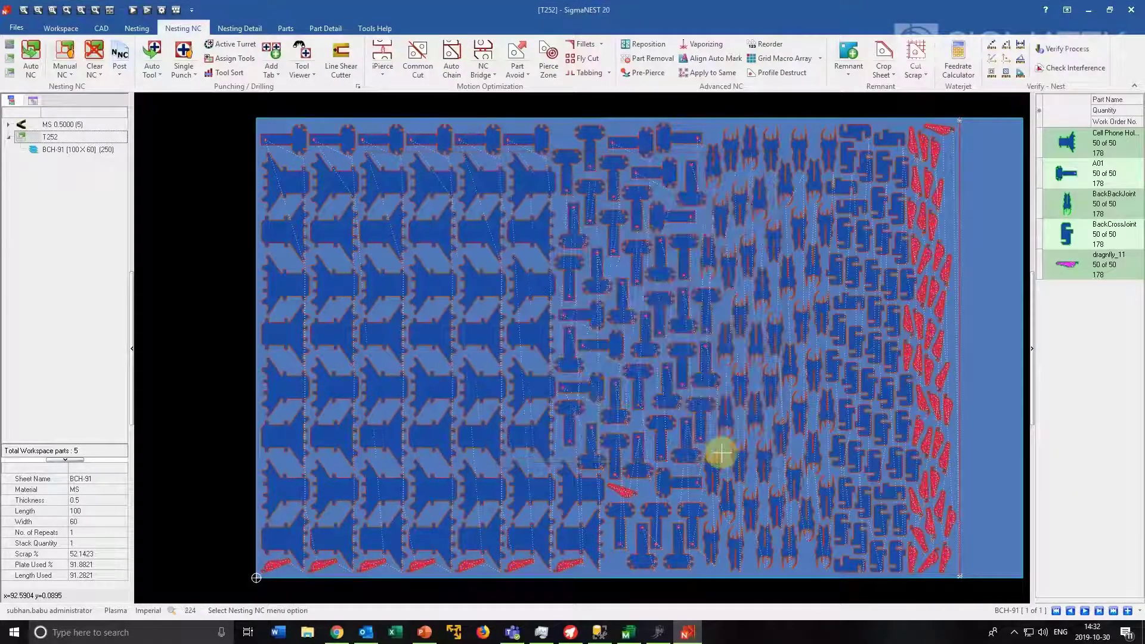
# Step: Switch to SigmaLIFT and select sheet BCH-91 among the sheets waiting for processing
pyautogui.click(659, 633)
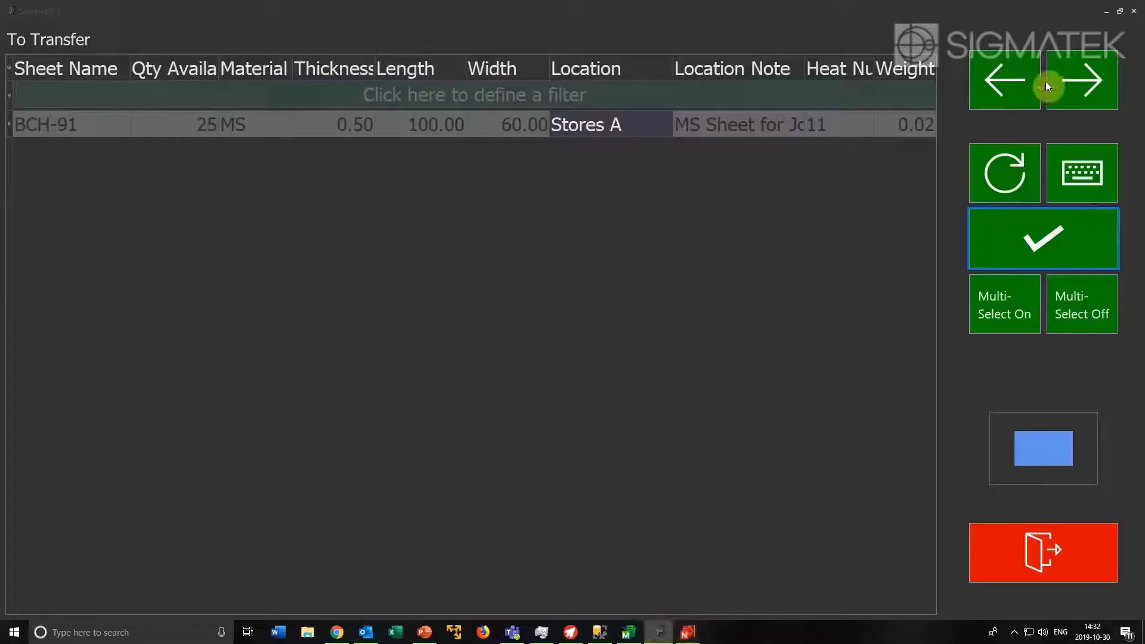
pyautogui.click(1008, 77)
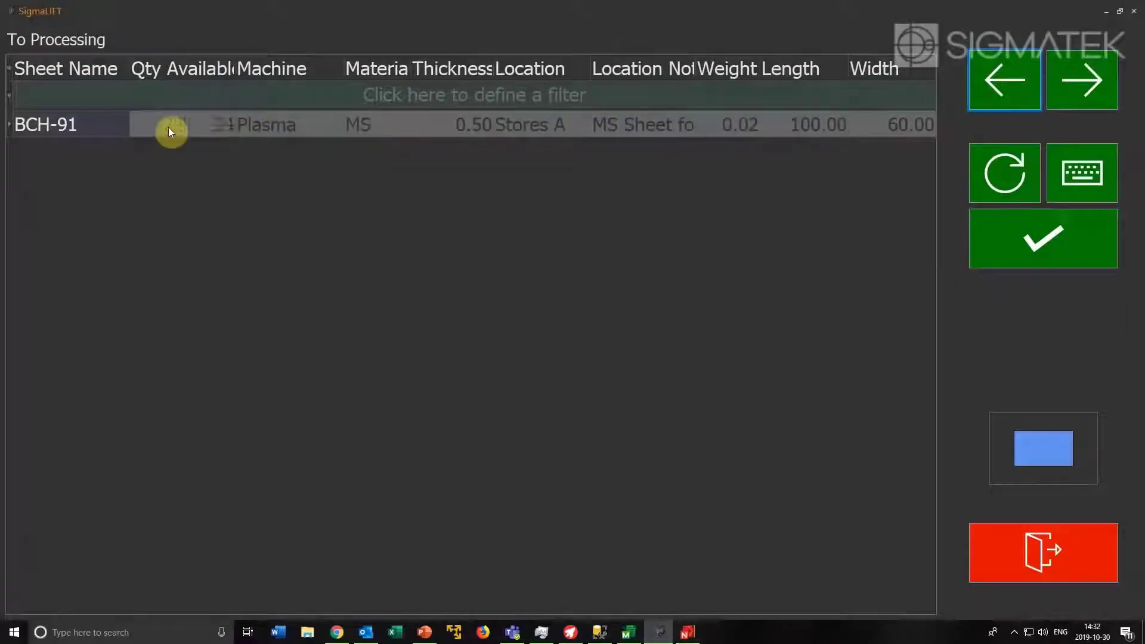
pyautogui.click(594, 128)
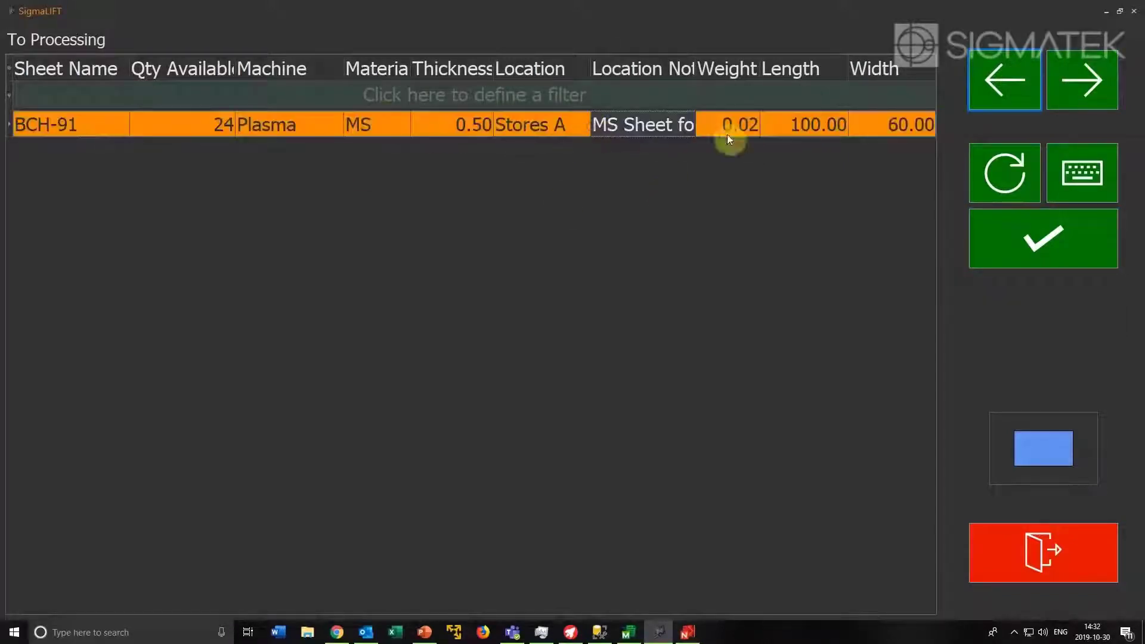
# Step: Switch to SigmaMRP and check the sheet-at-machine status of program 224 in the SigmaNEST production programs
pyautogui.click(627, 632)
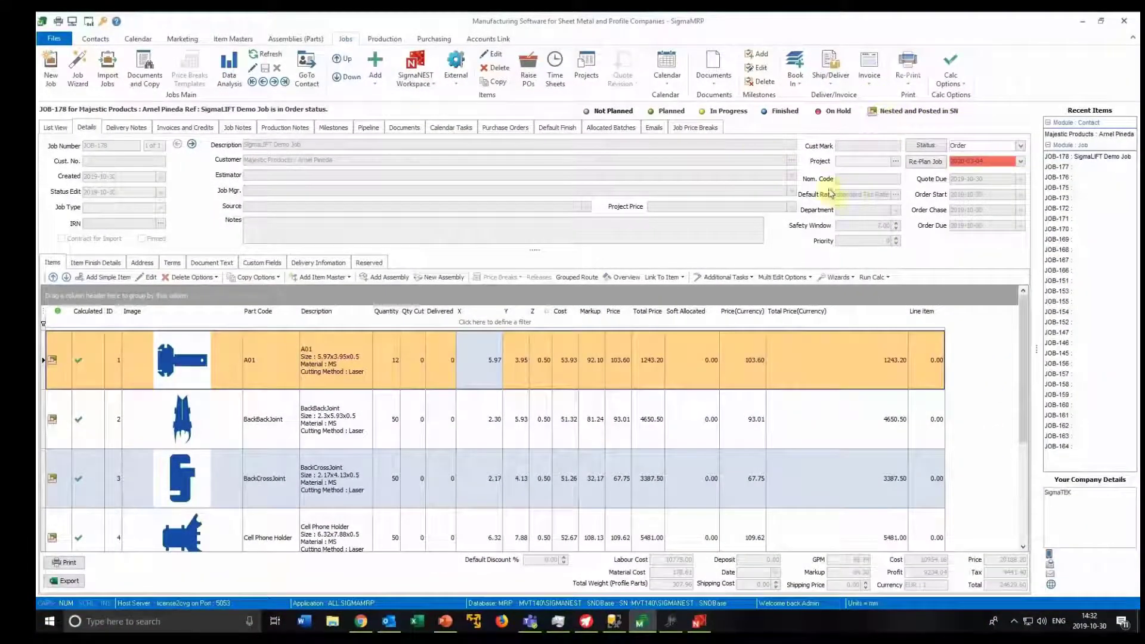
pyautogui.click(384, 38)
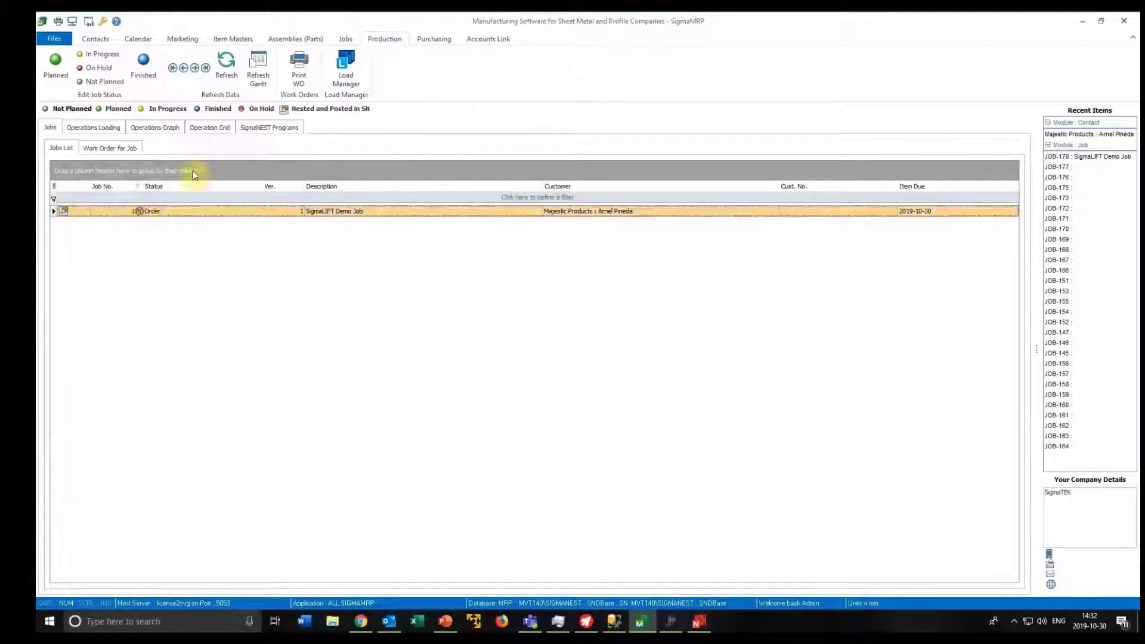
pyautogui.click(146, 212)
pyautogui.click(267, 128)
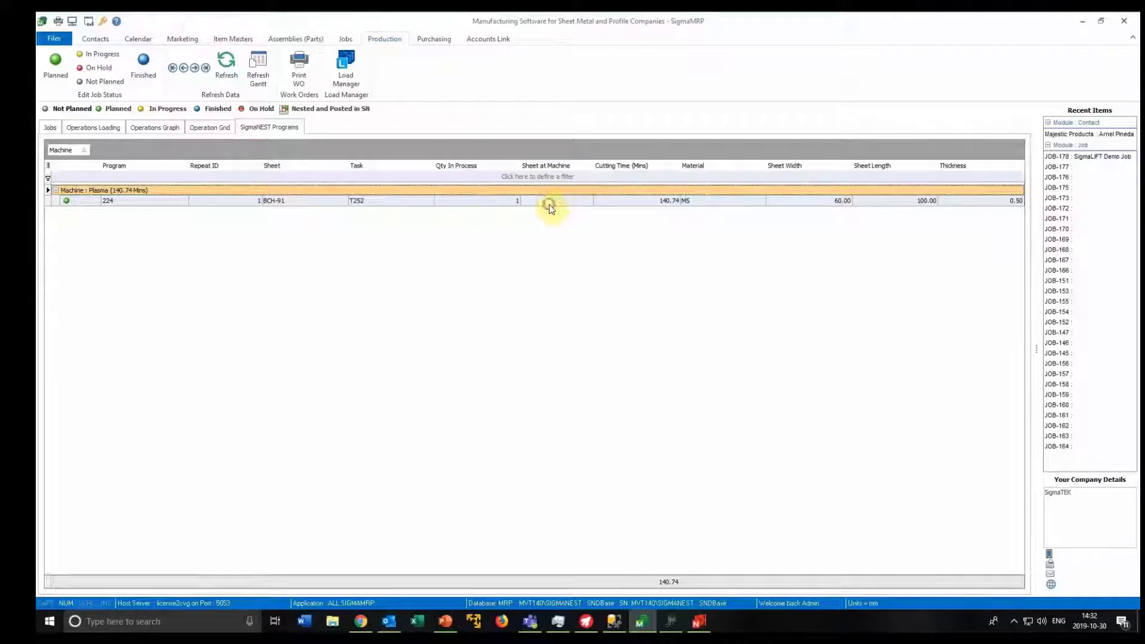
pyautogui.click(552, 202)
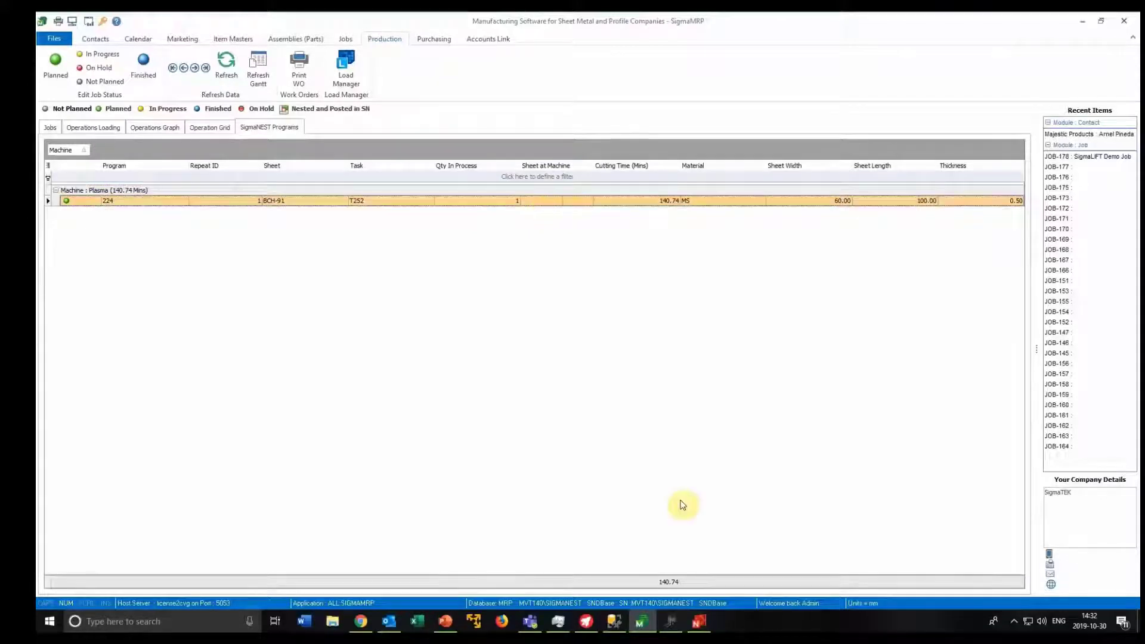
# Step: Return to SigmaLIFT and confirm moving sheet BCH-91 to processing on the Plasma machine
pyautogui.click(671, 620)
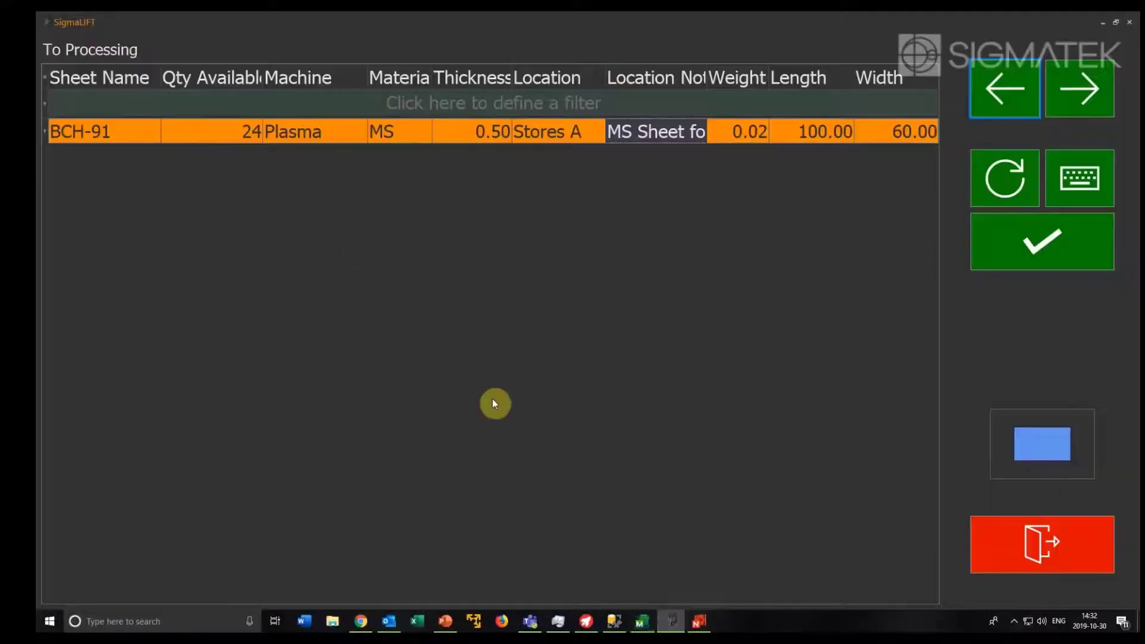
pyautogui.click(1033, 237)
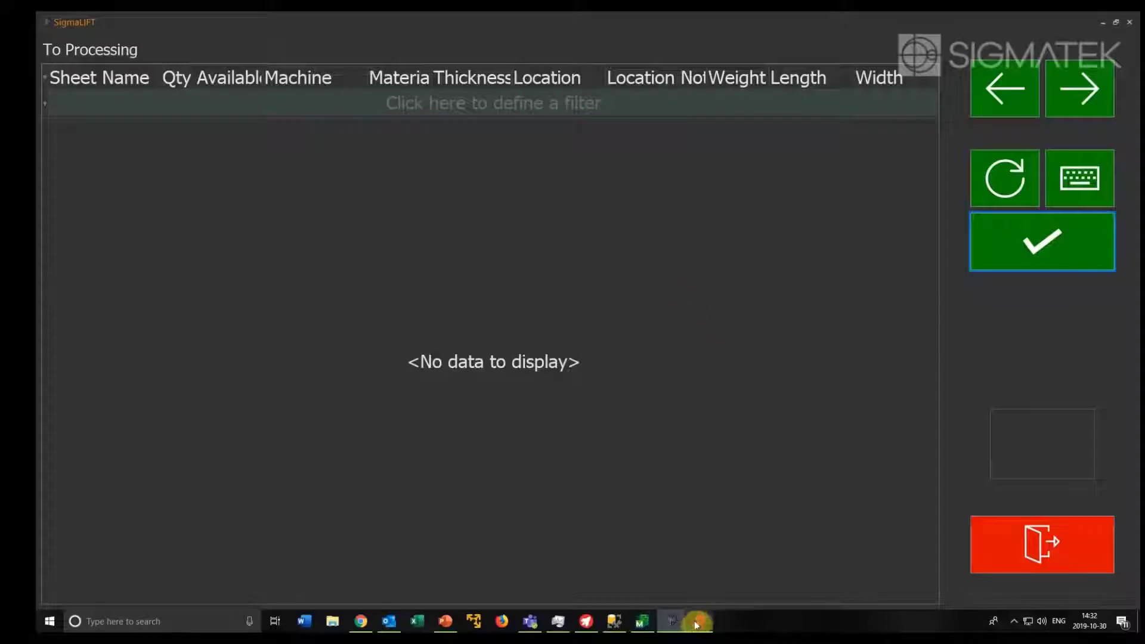
# Step: Go back to SigmaMRP, refresh the production data, recheck program 224's sheet-at-machine status and return to the job's details
pyautogui.click(642, 621)
pyautogui.click(240, 65)
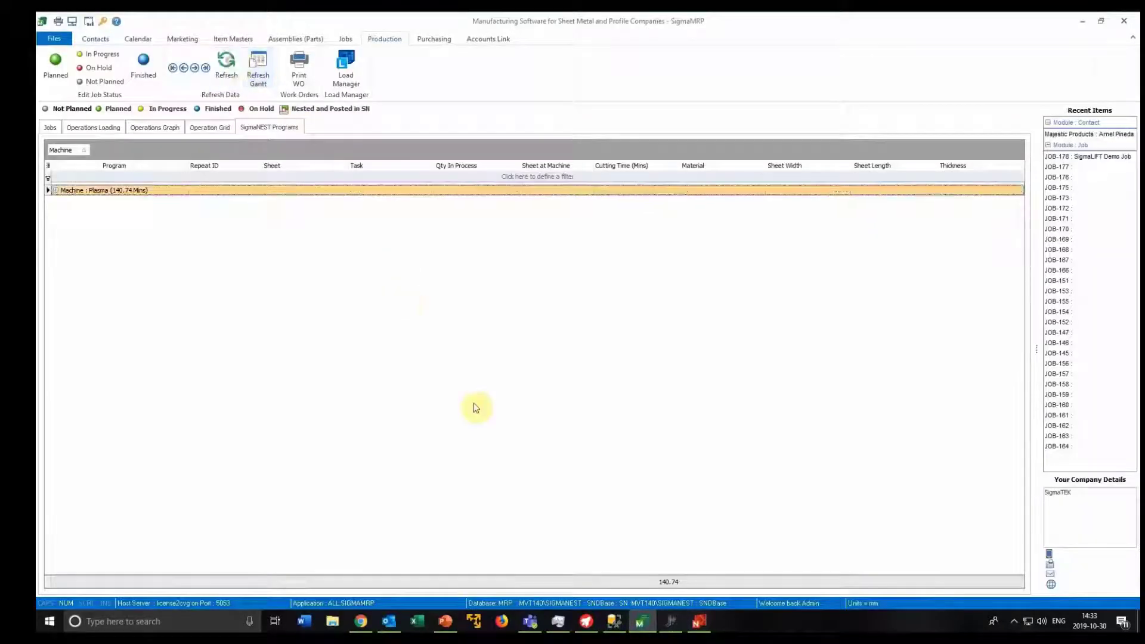
pyautogui.click(56, 190)
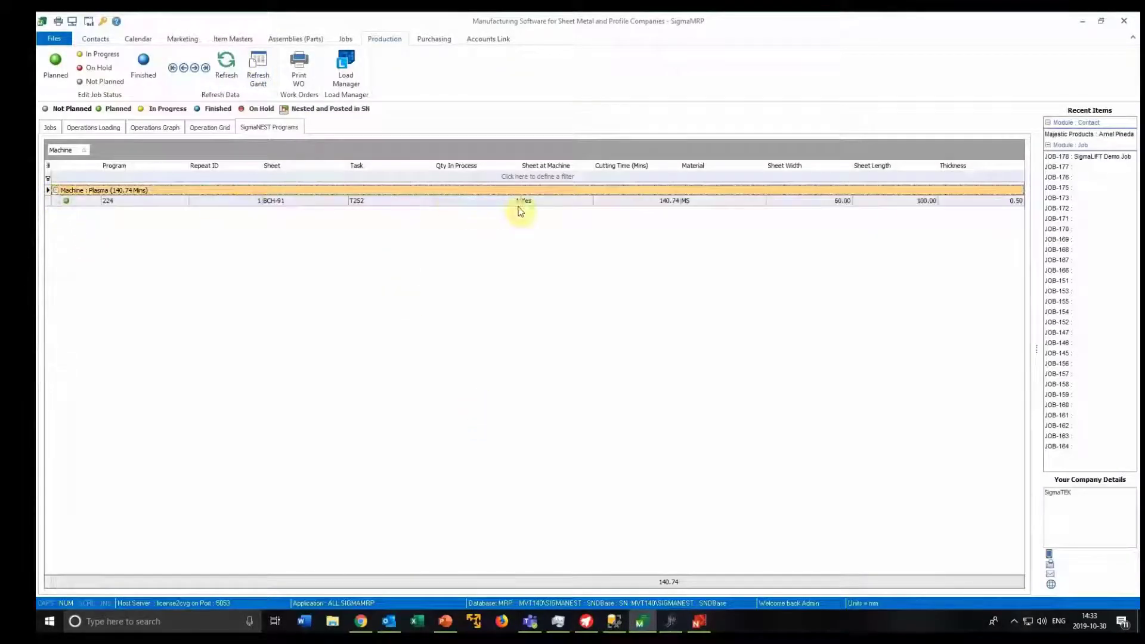
pyautogui.click(528, 202)
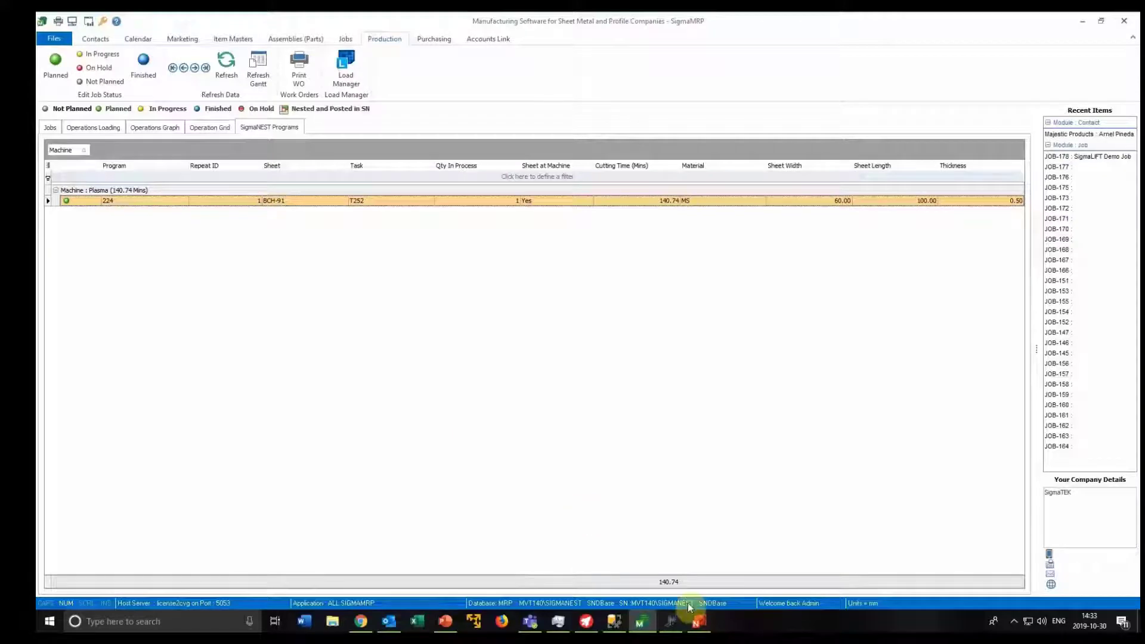
pyautogui.click(345, 39)
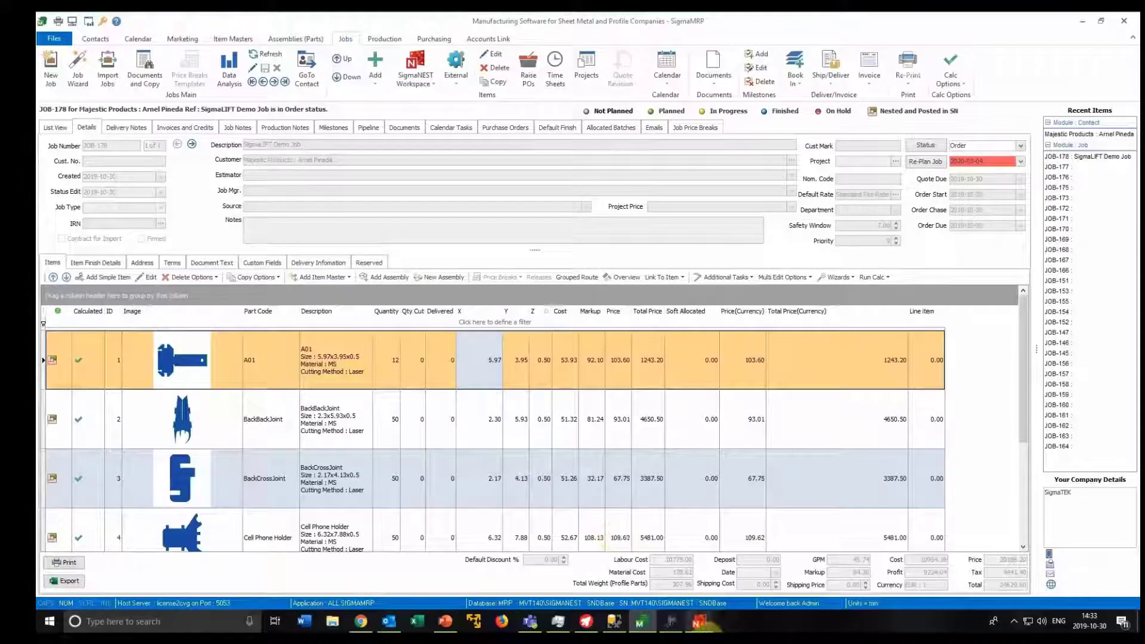
# Step: Switch to SigmaNEST and run the program update for Plasma program 224
pyautogui.click(700, 621)
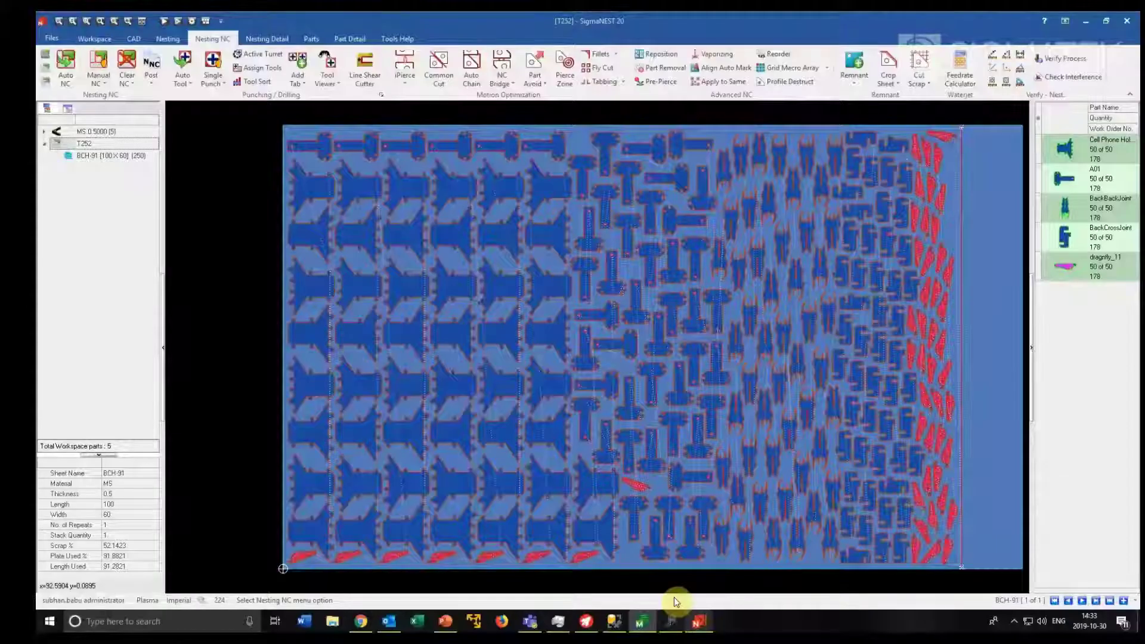
pyautogui.click(91, 38)
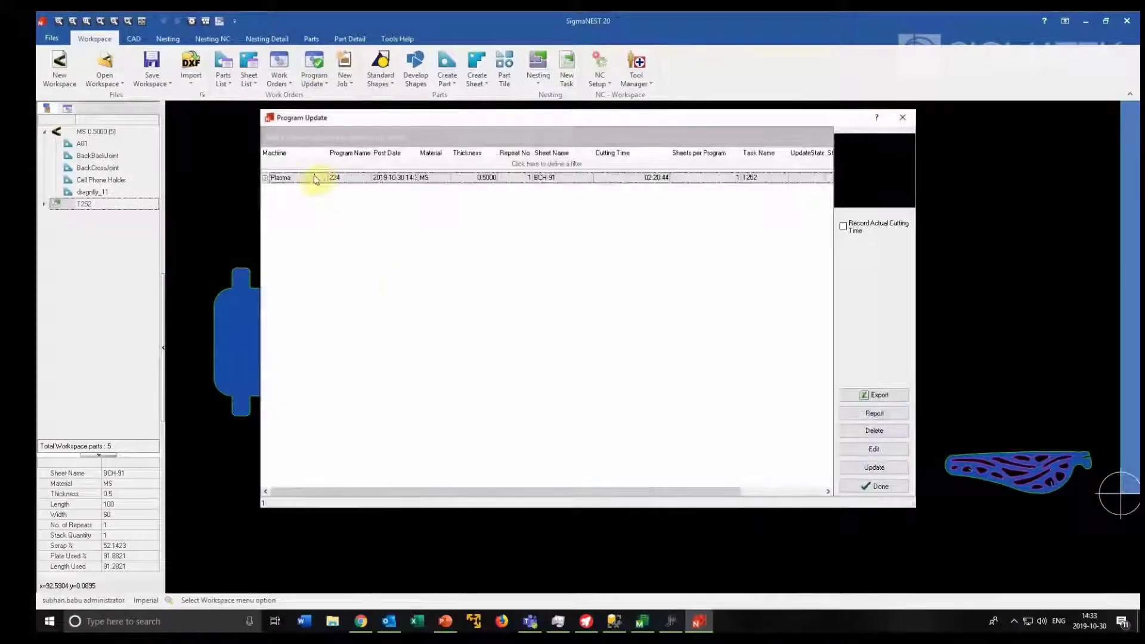
pyautogui.click(313, 178)
pyautogui.click(875, 467)
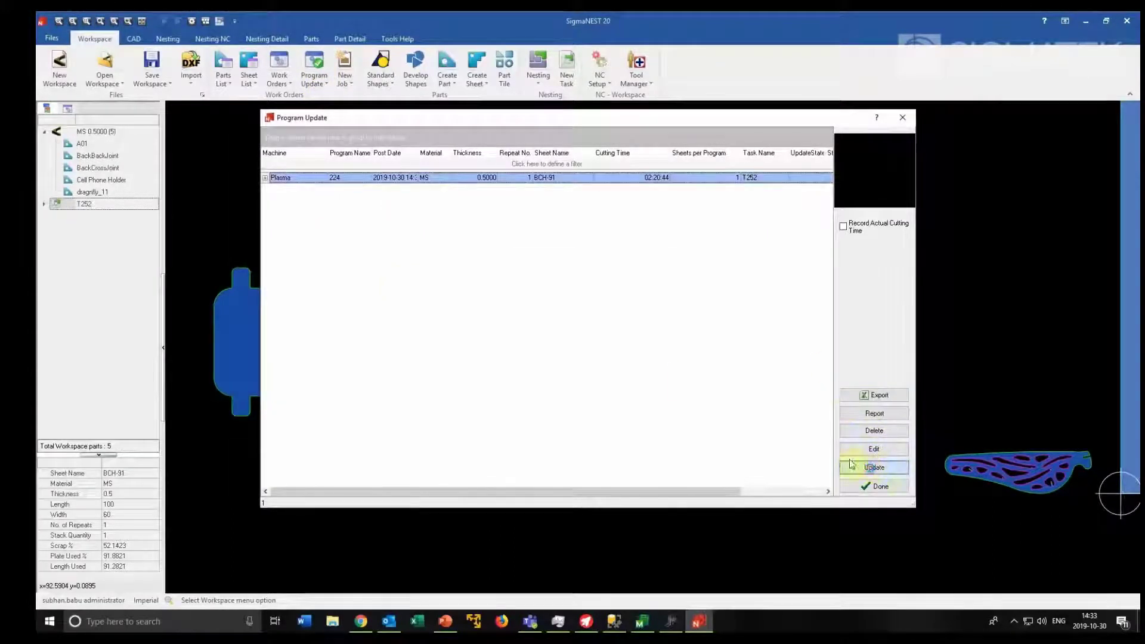
pyautogui.click(614, 321)
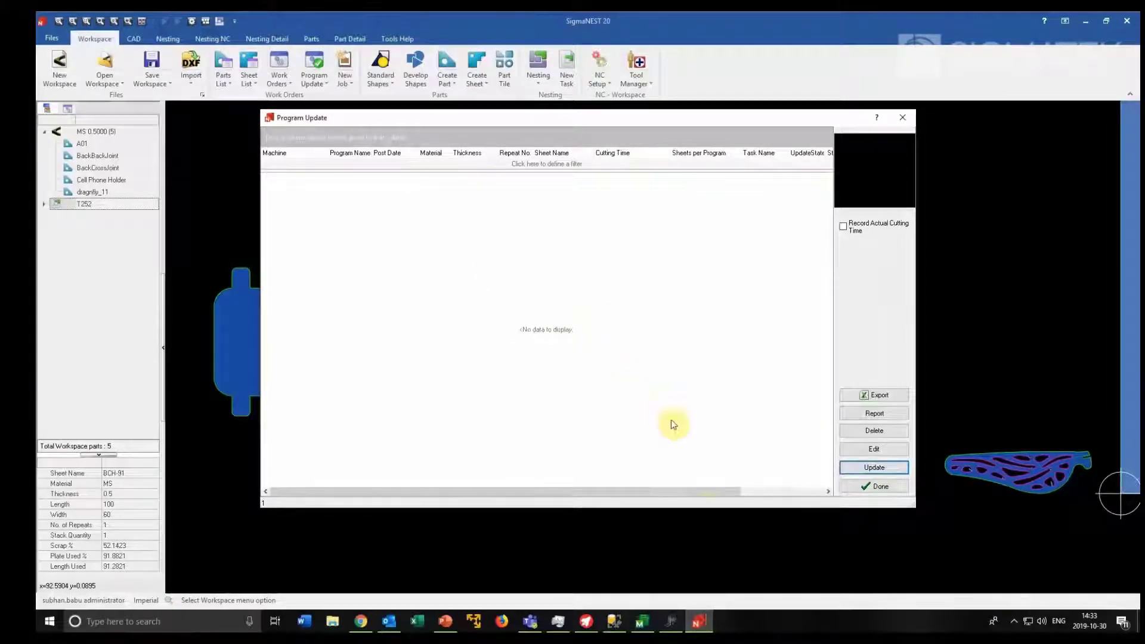
# Step: In SigmaLIFT, refresh the remnants to stock, select BCH-91-5 and open its location selection
pyautogui.click(673, 623)
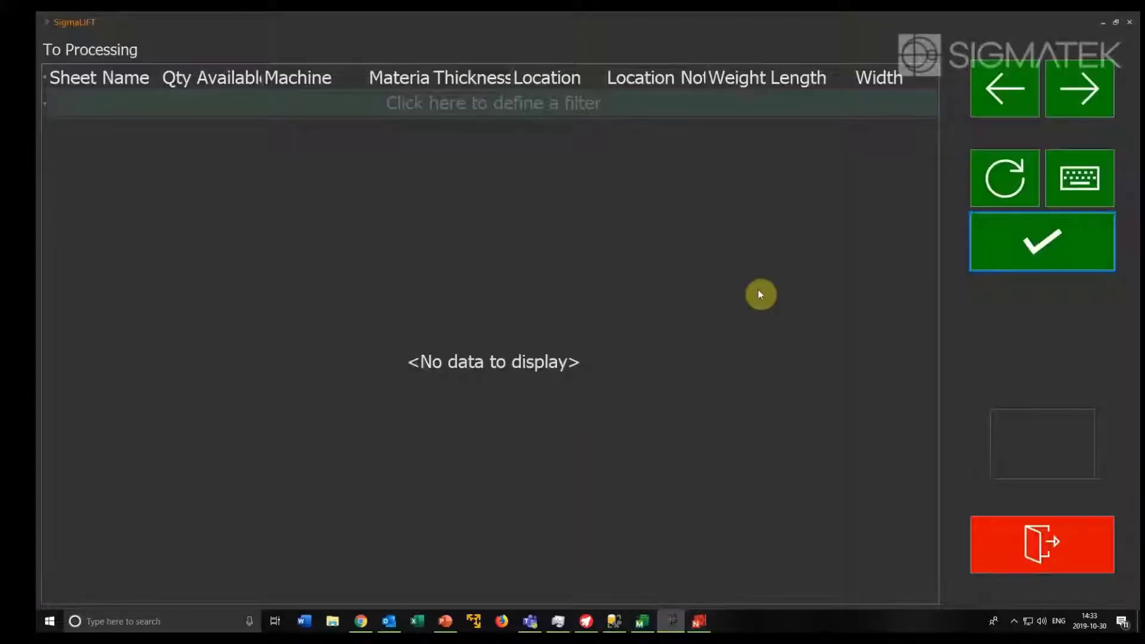
pyautogui.click(993, 92)
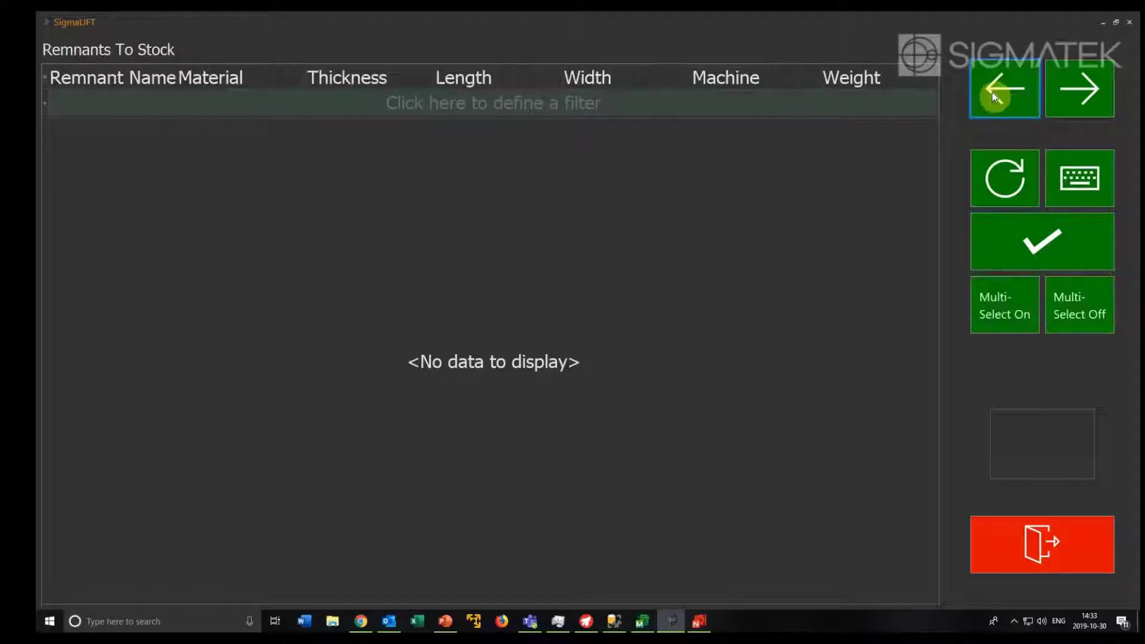
pyautogui.click(999, 174)
pyautogui.click(137, 132)
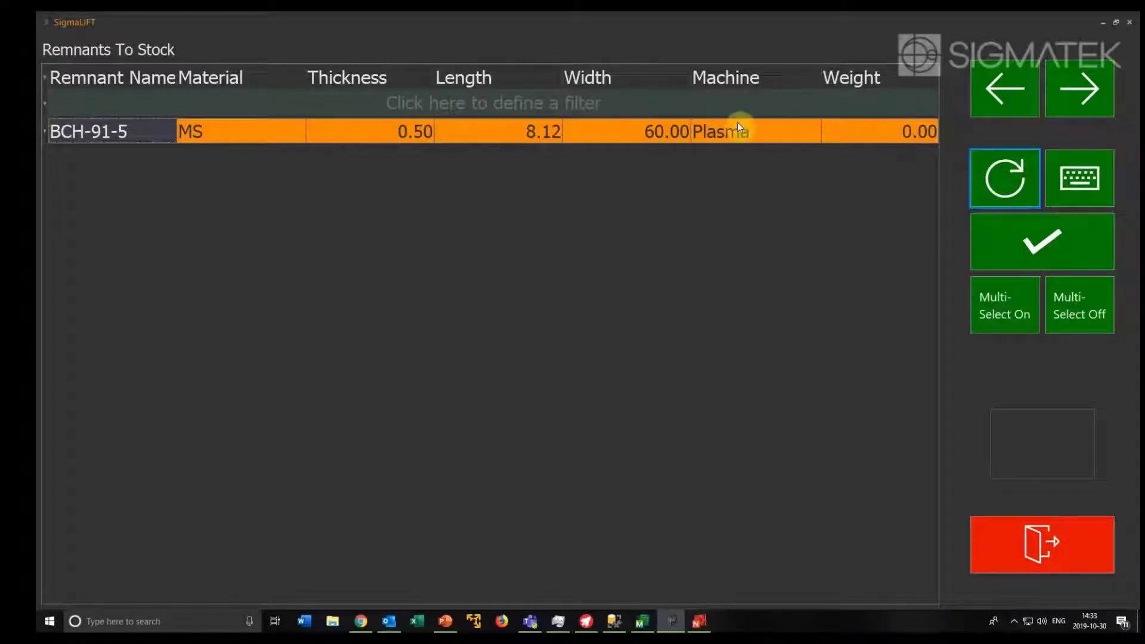
pyautogui.click(986, 239)
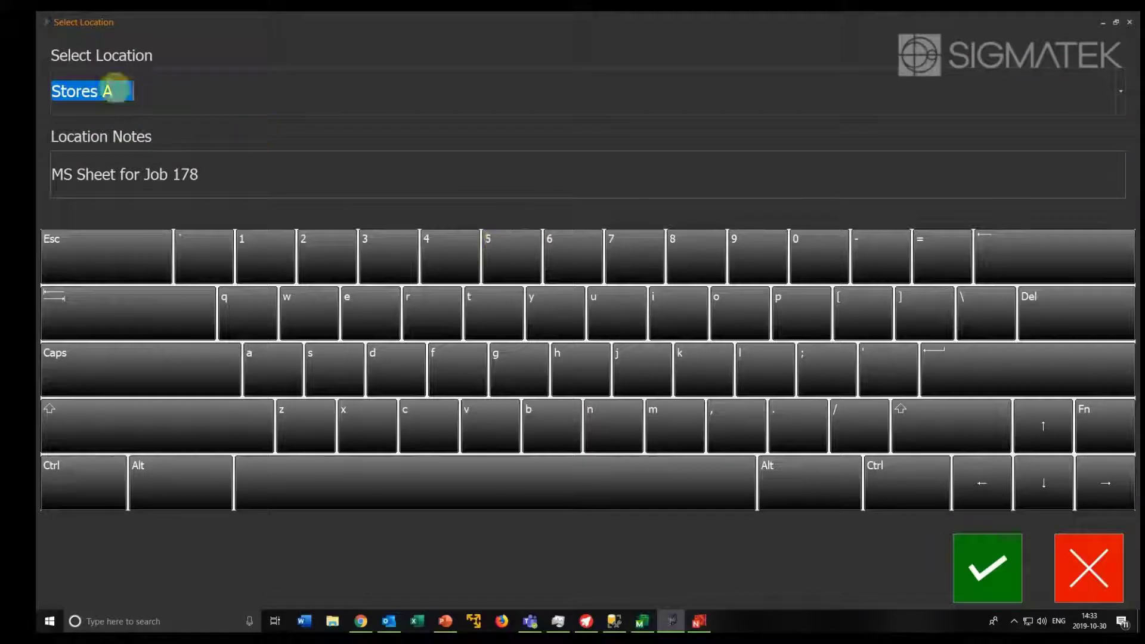
# Step: In SigmaNEST, open remnant BCH-91-5's parameters from the sheet list and check its location and spec instruction
pyautogui.click(703, 621)
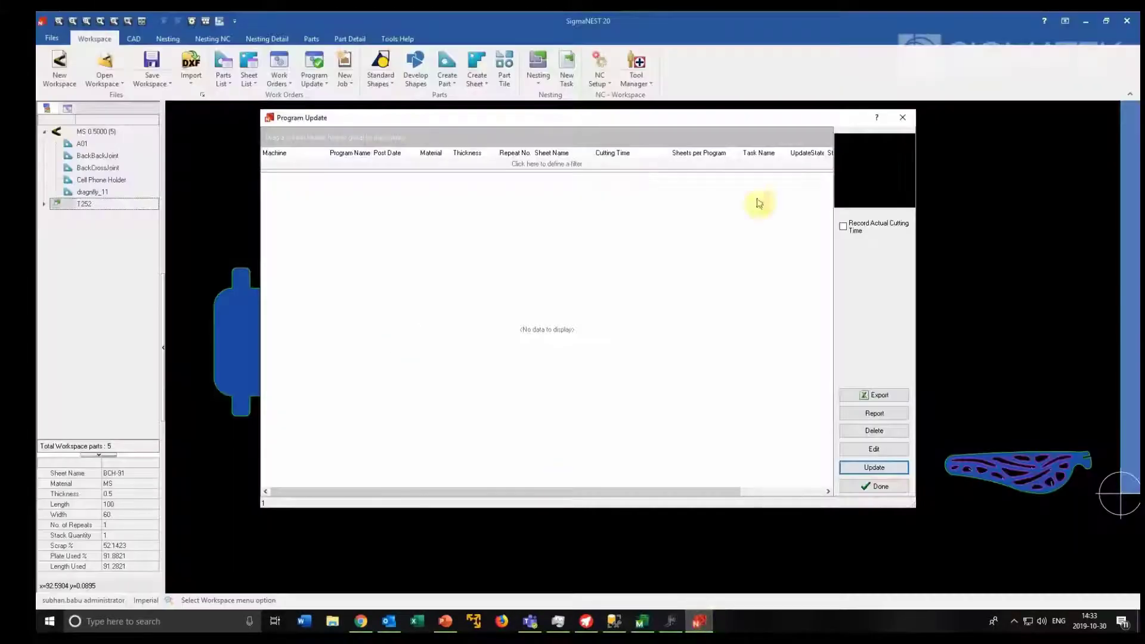
pyautogui.click(902, 118)
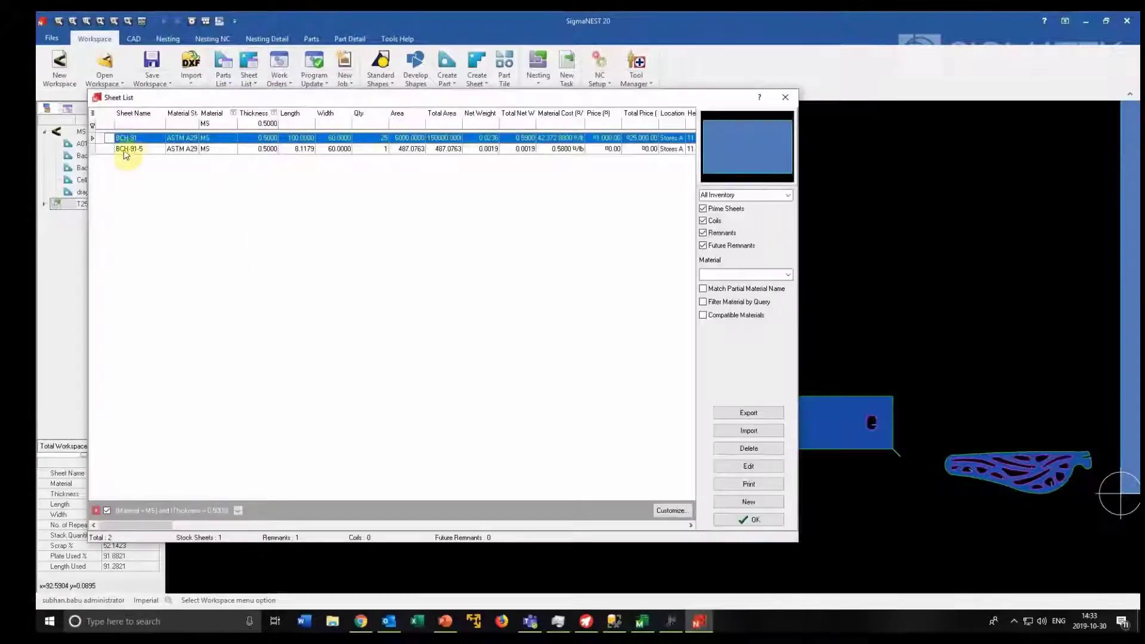
pyautogui.click(133, 150)
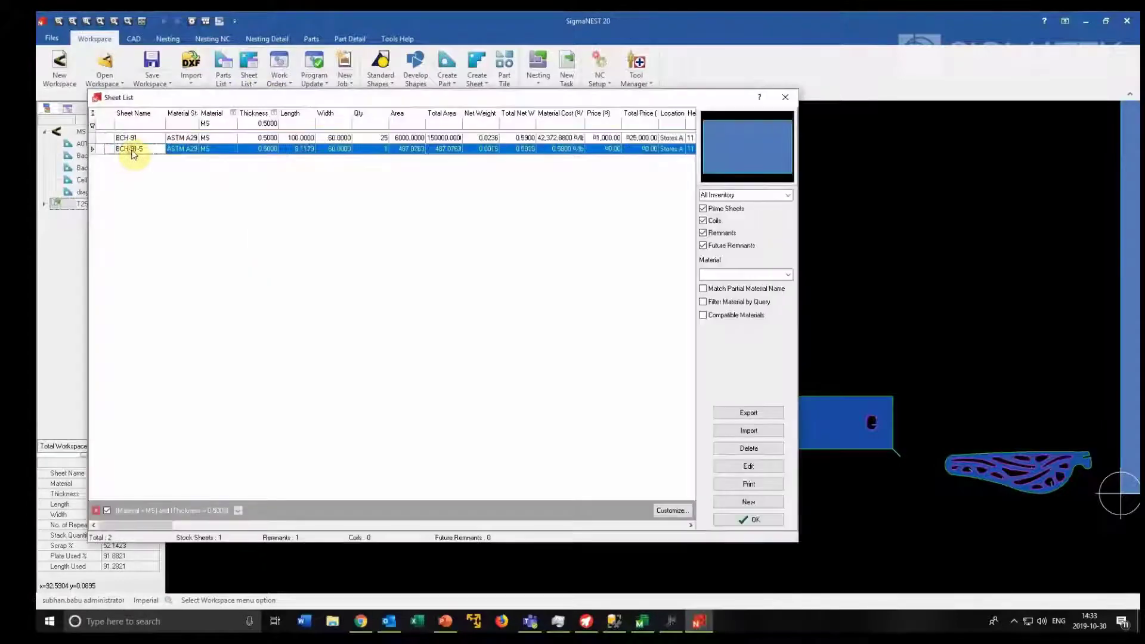
pyautogui.click(598, 149)
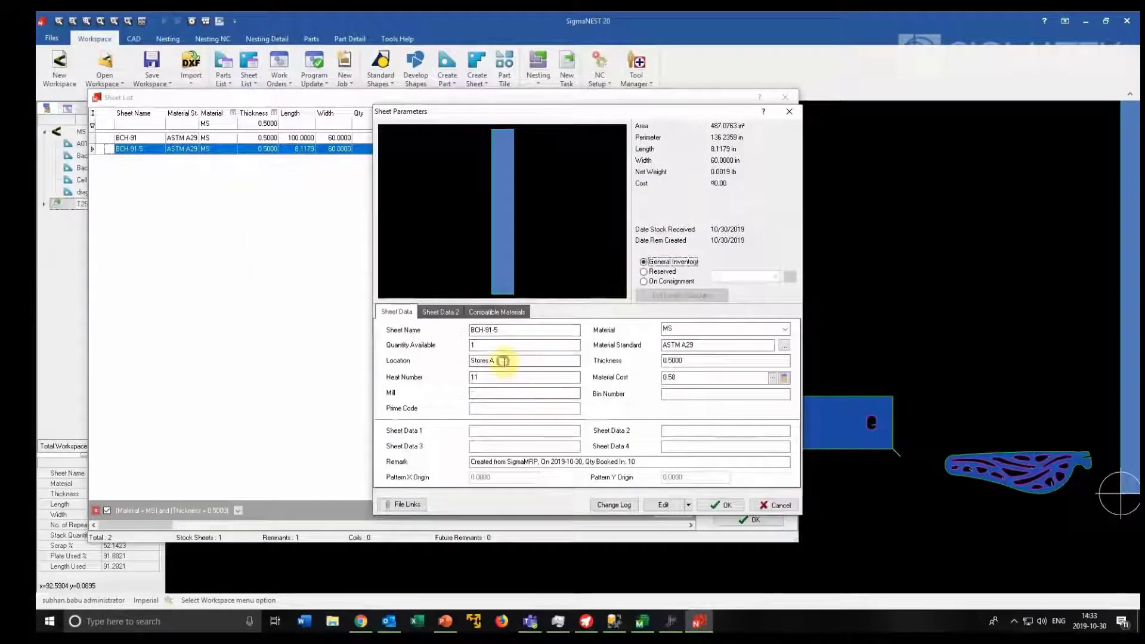
pyautogui.moveTo(508, 361); pyautogui.dragTo(442, 348)
pyautogui.click(440, 312)
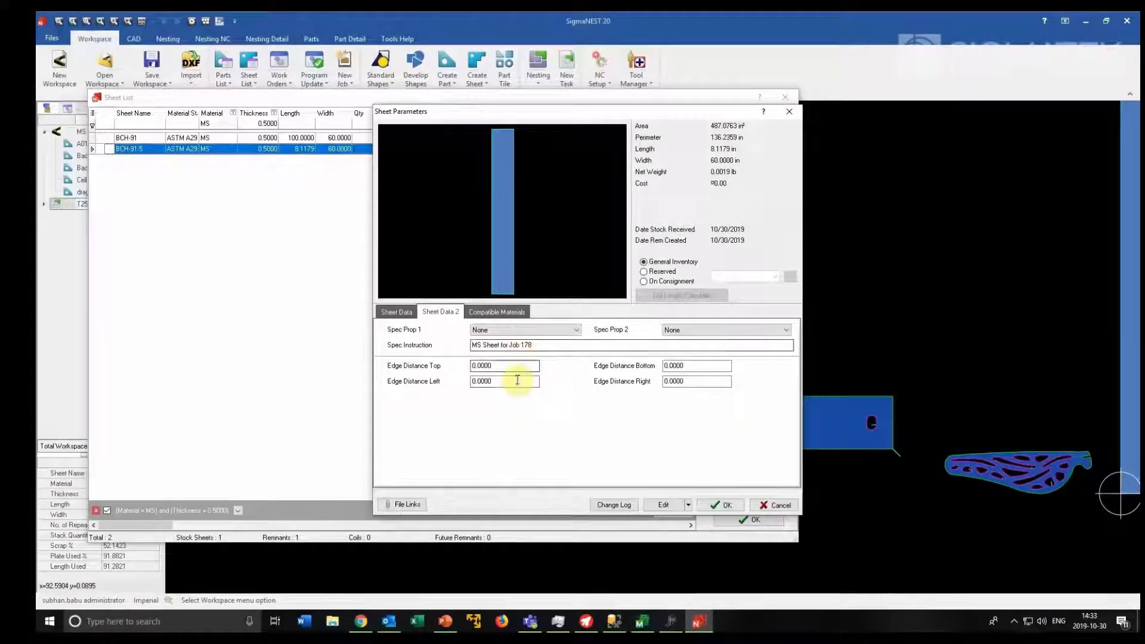
pyautogui.click(397, 311)
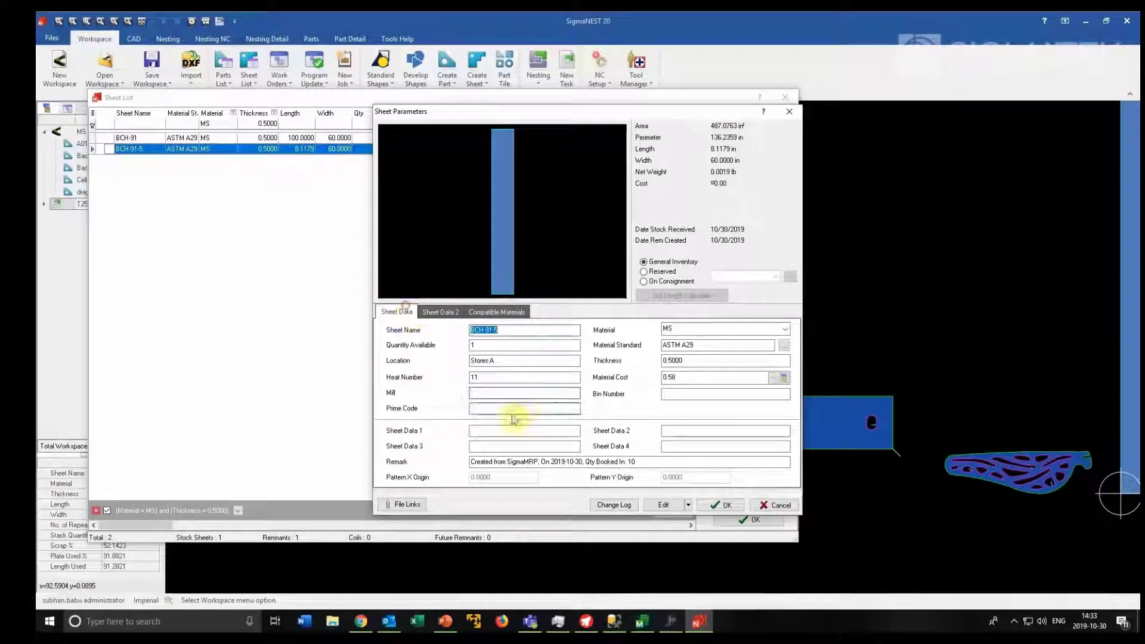
# Step: Back in SigmaLIFT, book remnant BCH-91-5 into location RemRack1 with a location note describing it as a remnant from job 178
pyautogui.click(671, 620)
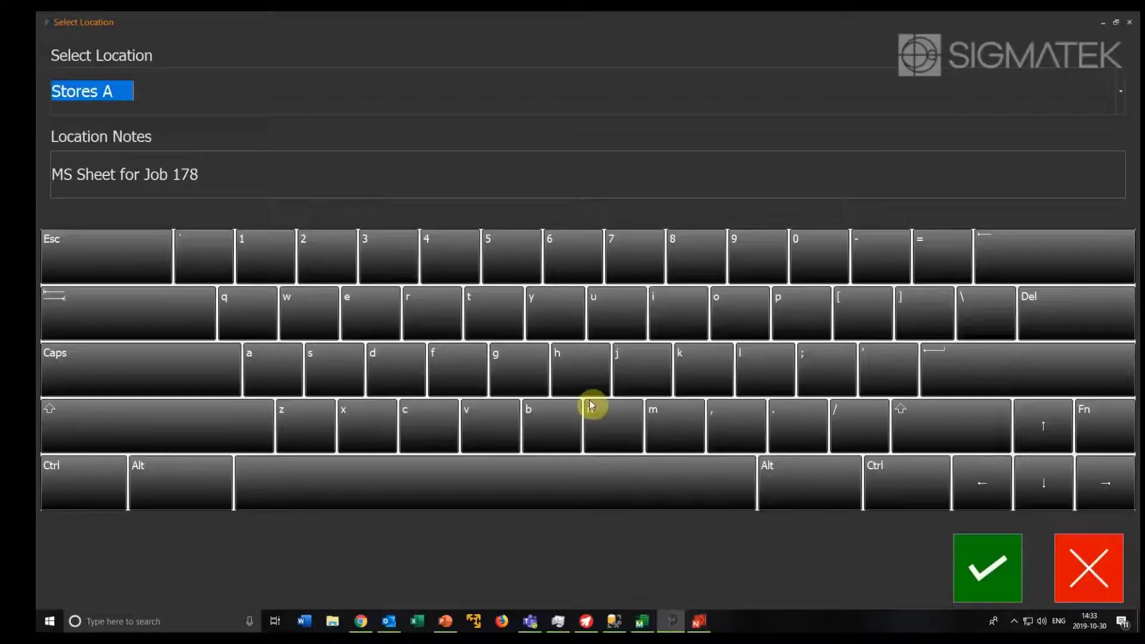
pyautogui.click(1124, 92)
pyautogui.click(690, 132)
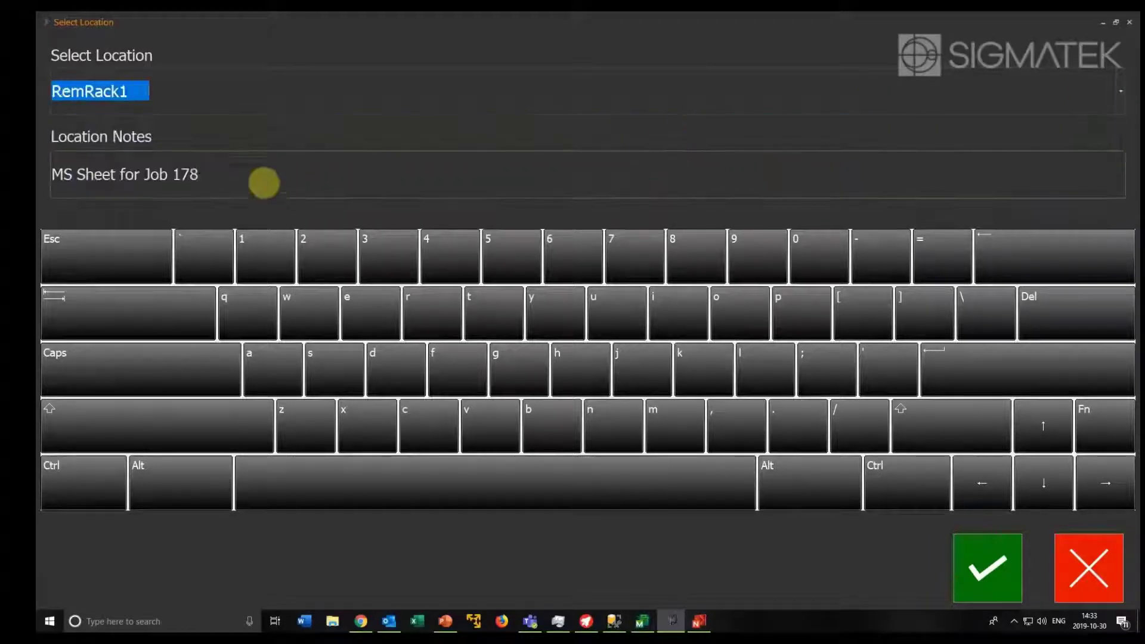
pyautogui.click(264, 183)
pyautogui.write('Remnan')
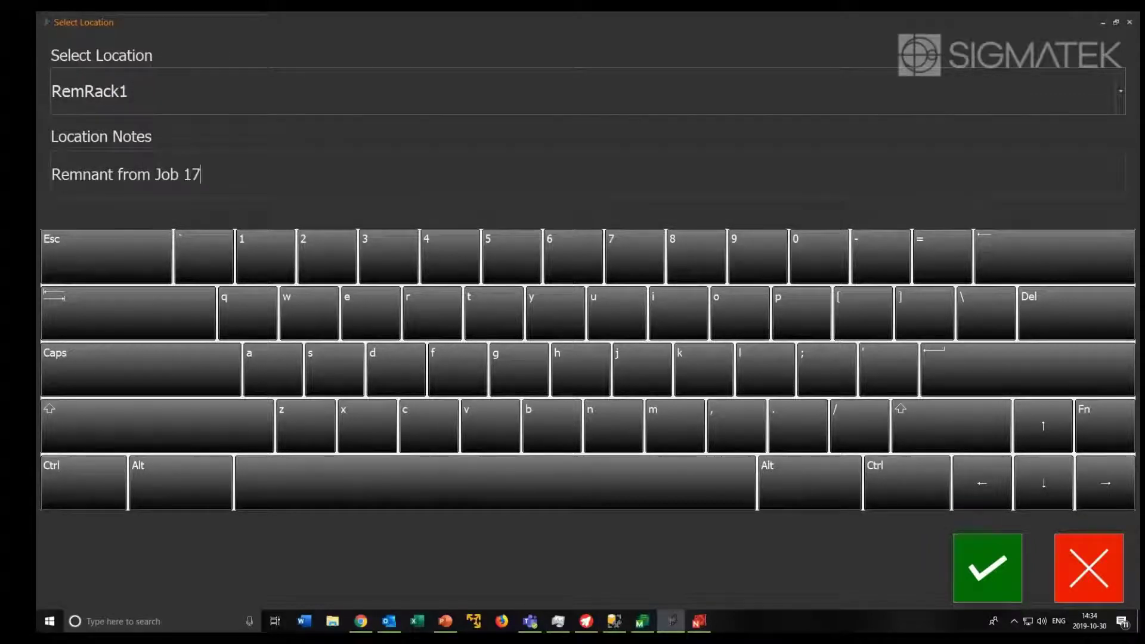
pyautogui.click(1004, 576)
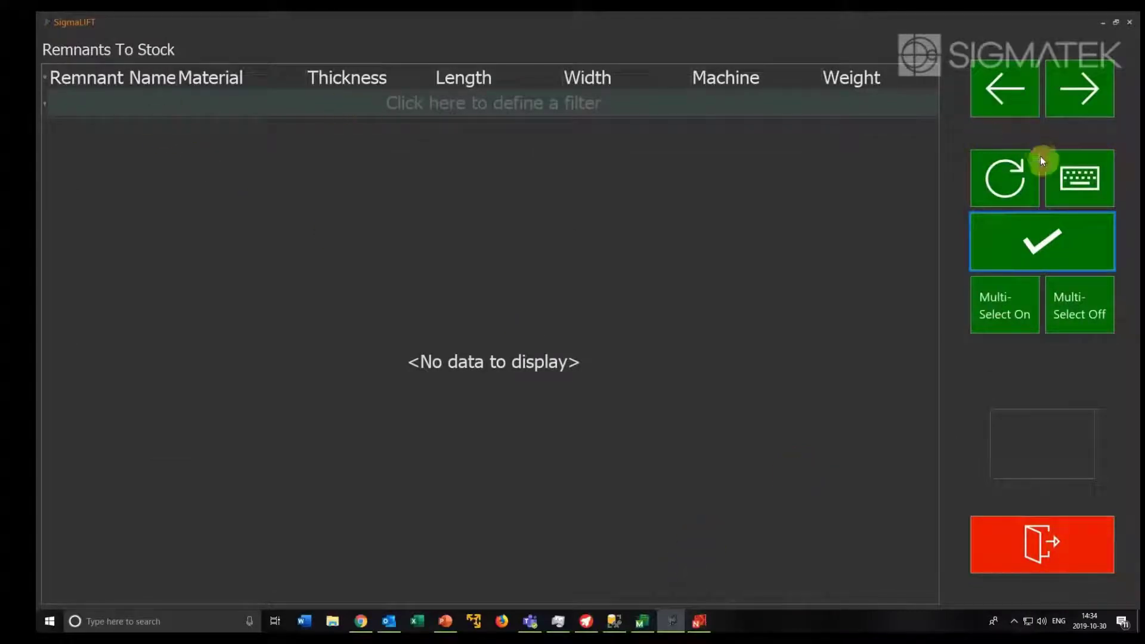
# Step: Go to the transfer list and check the location and location note of remnant BCH-91-5
pyautogui.click(1080, 83)
pyautogui.click(1080, 78)
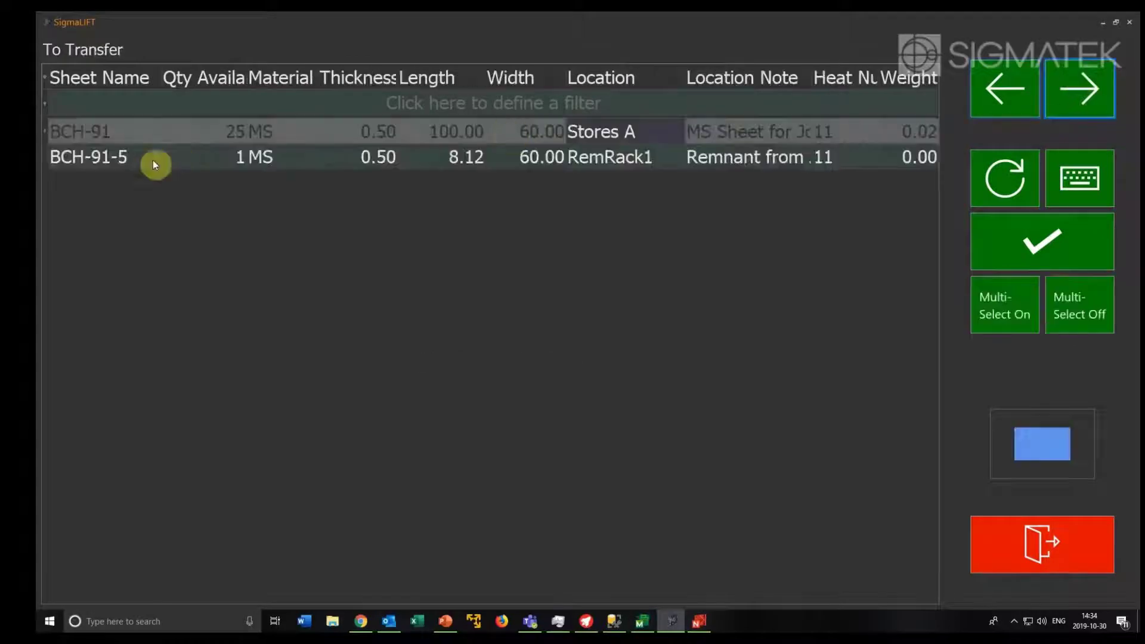
pyautogui.click(115, 156)
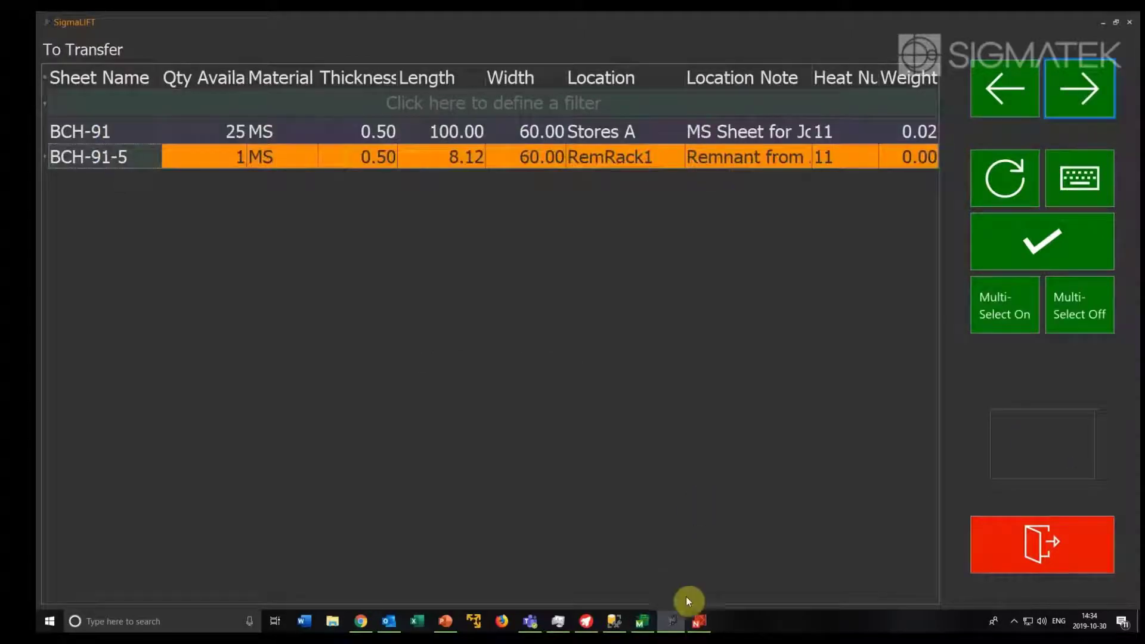
# Step: Switch to SigmaNEST, reopen the sheet parameters of remnant BCH-91-5 and check its updated location and spec instruction
pyautogui.click(699, 621)
pyautogui.click(782, 102)
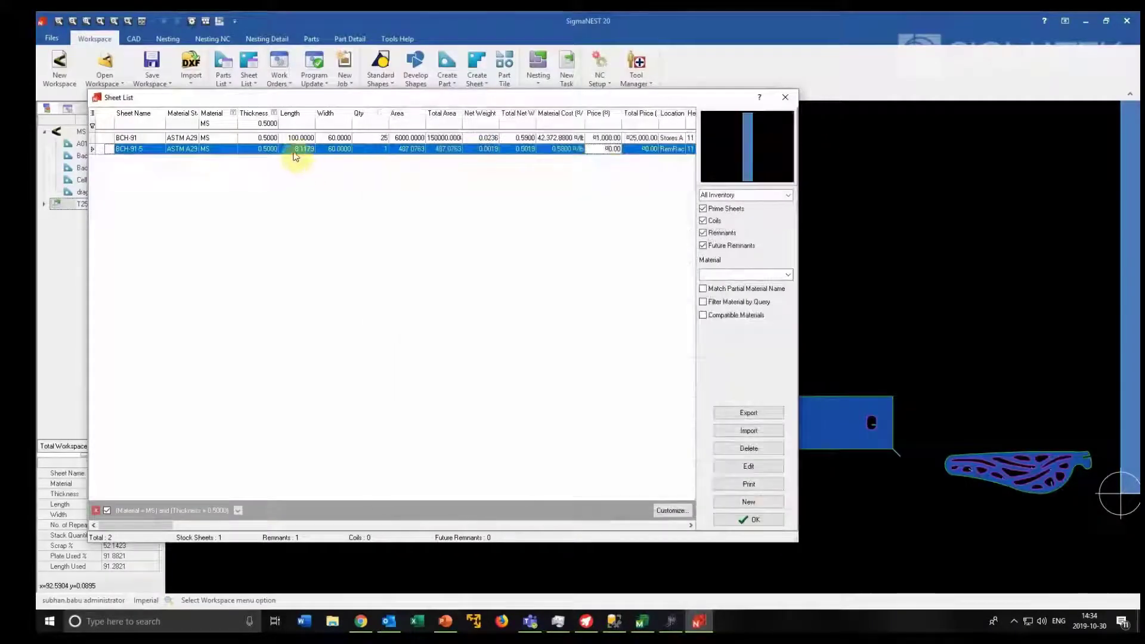
pyautogui.doubleClick(295, 148)
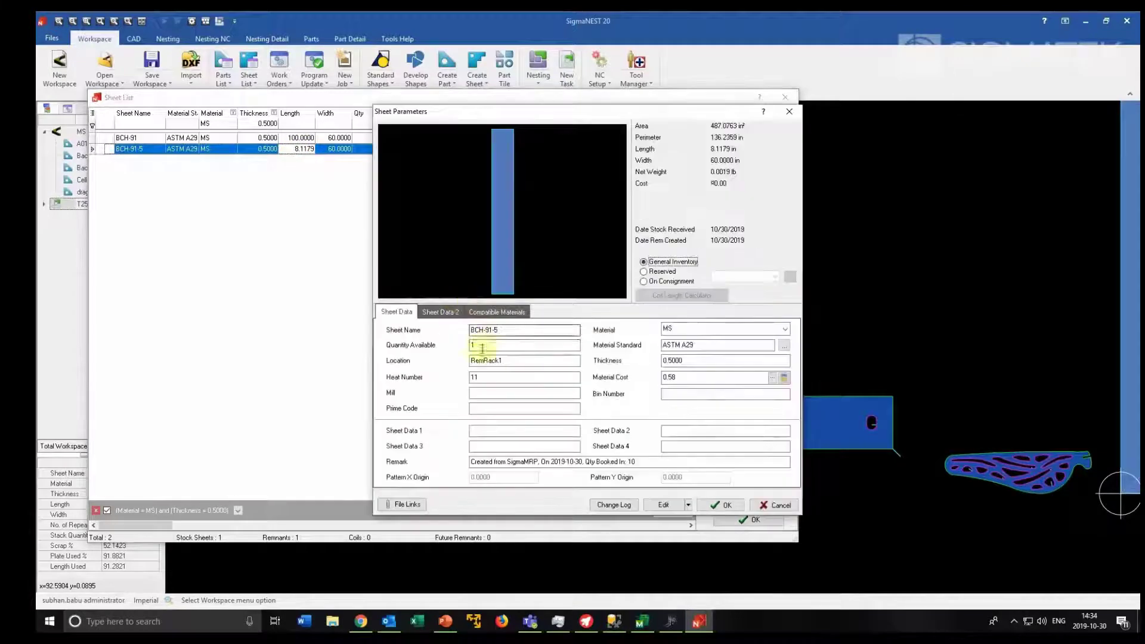
pyautogui.doubleClick(504, 361)
pyautogui.click(432, 316)
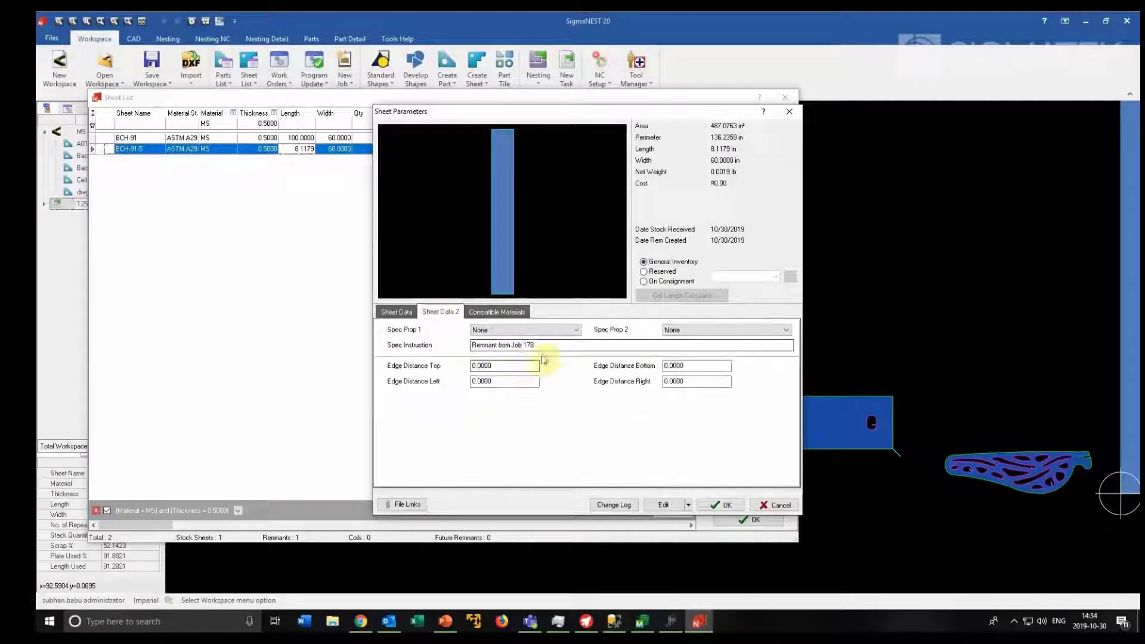
pyautogui.doubleClick(547, 344)
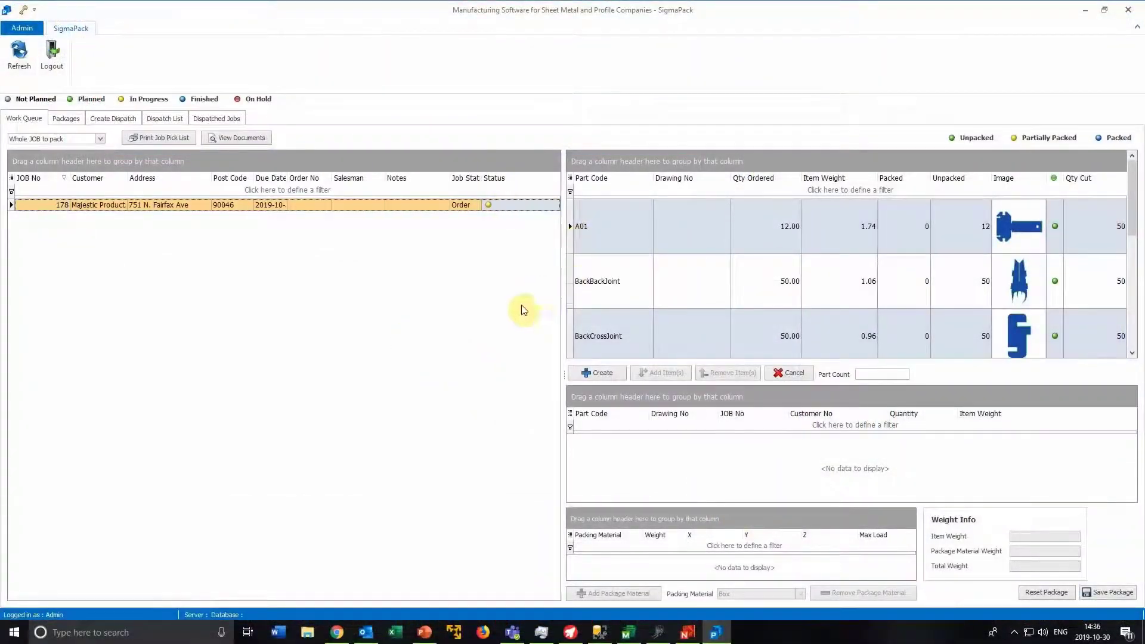
# Step: In SigmaPack, create a package for job 178 and add all its parts at their full part counts
pyautogui.click(604, 373)
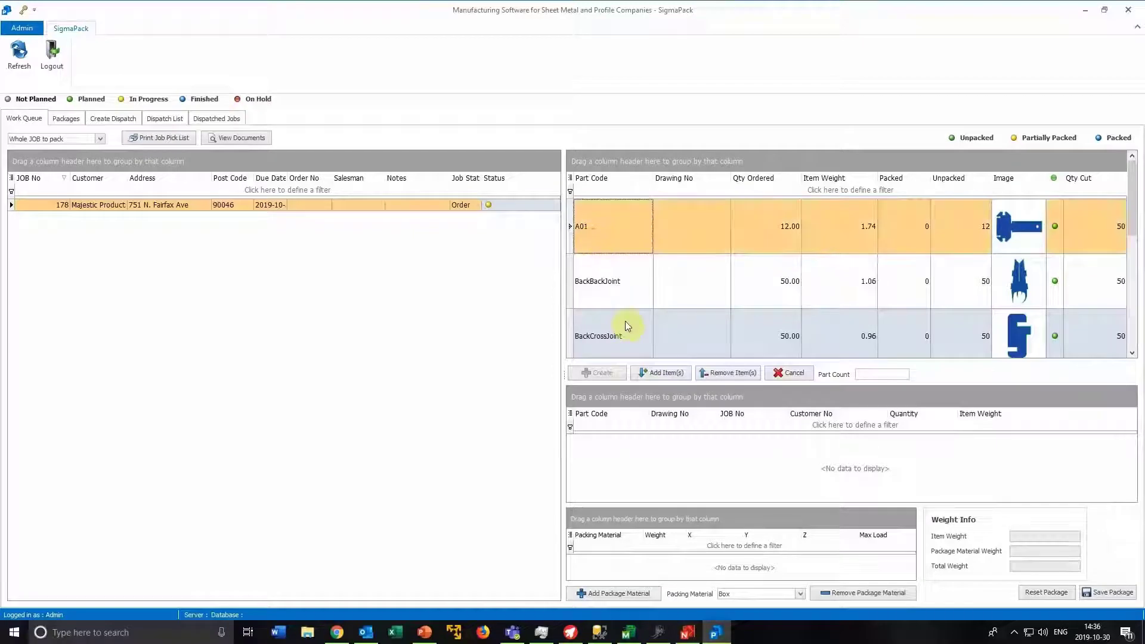
pyautogui.scroll(-2, 623, 322)
pyautogui.hotkey('ctrl', 'a')
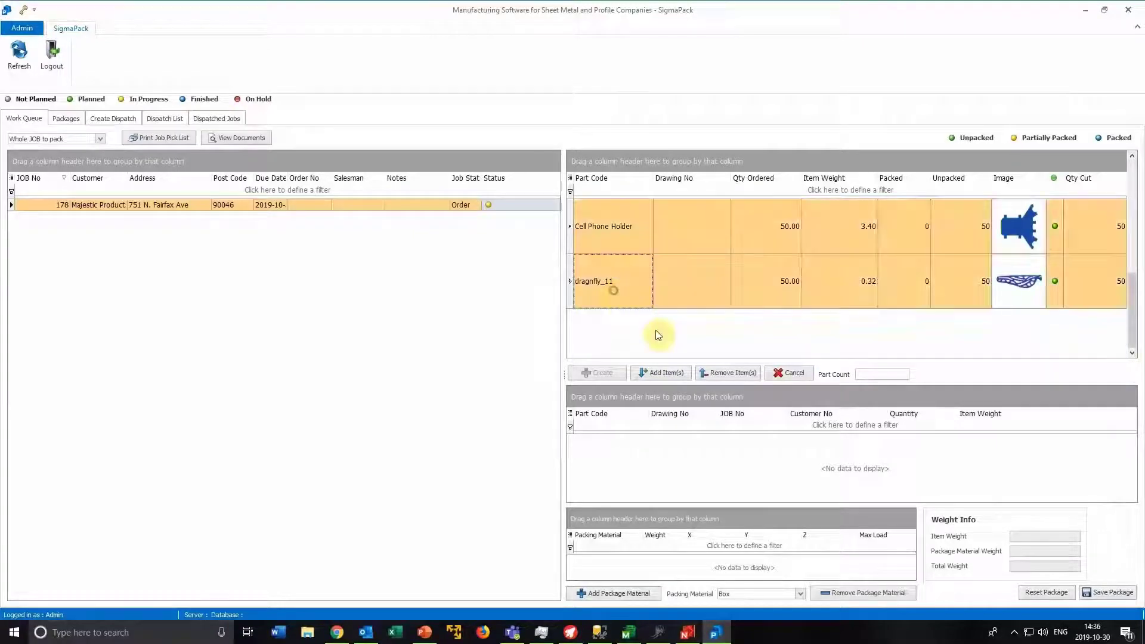
pyautogui.click(666, 373)
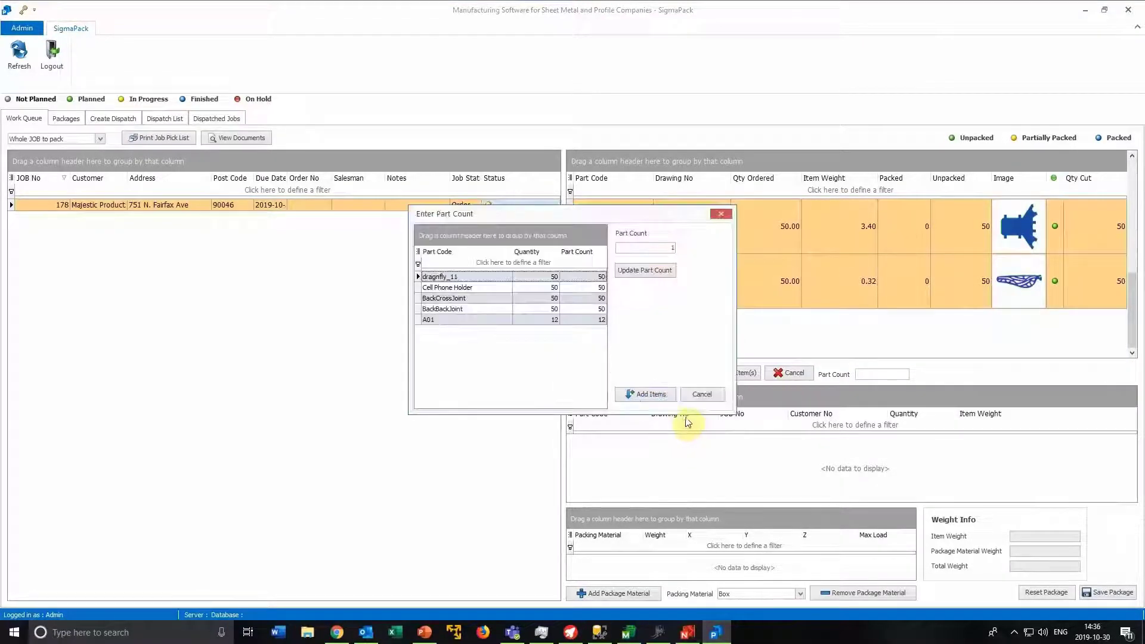
pyautogui.click(659, 396)
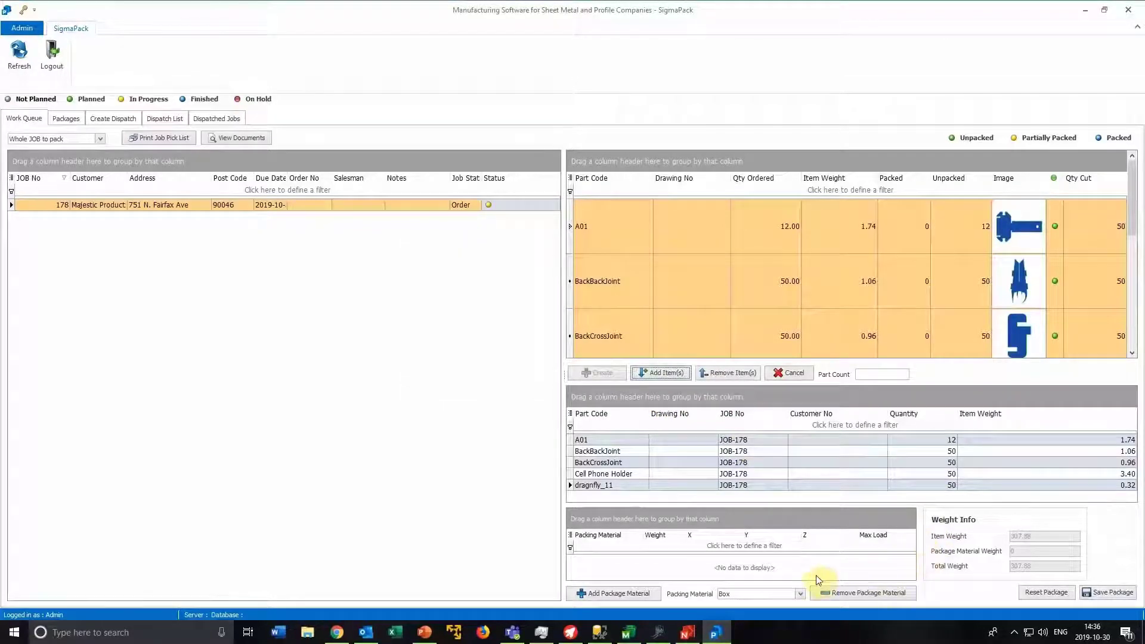
# Step: Add a Box as the package's packing material and replace it with a Large Box
pyautogui.click(617, 594)
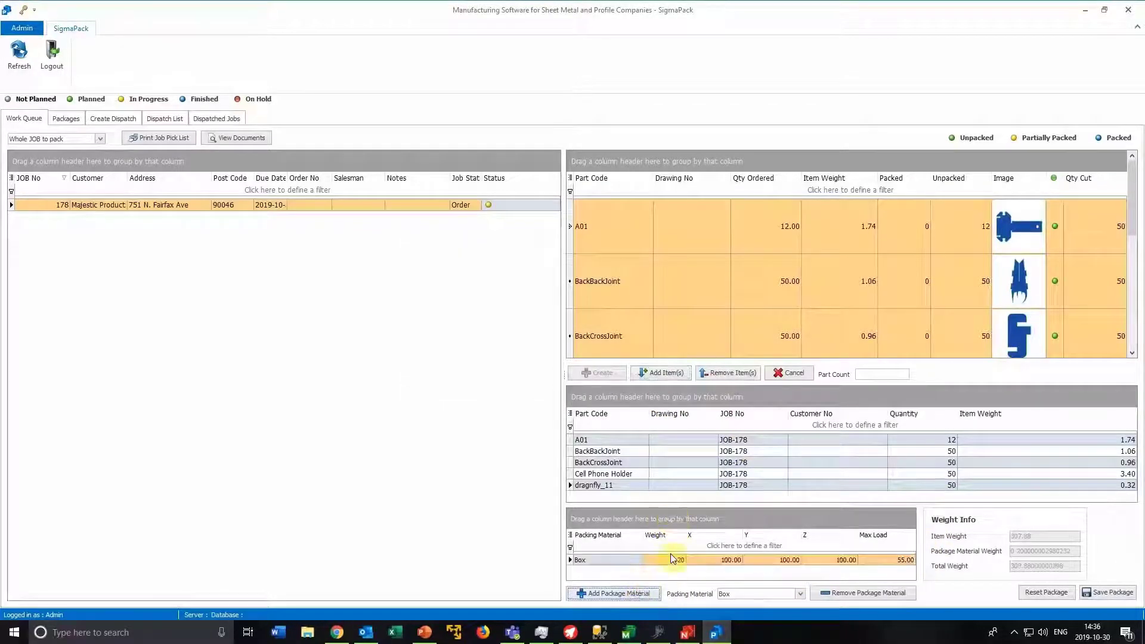
pyautogui.click(823, 595)
pyautogui.click(800, 593)
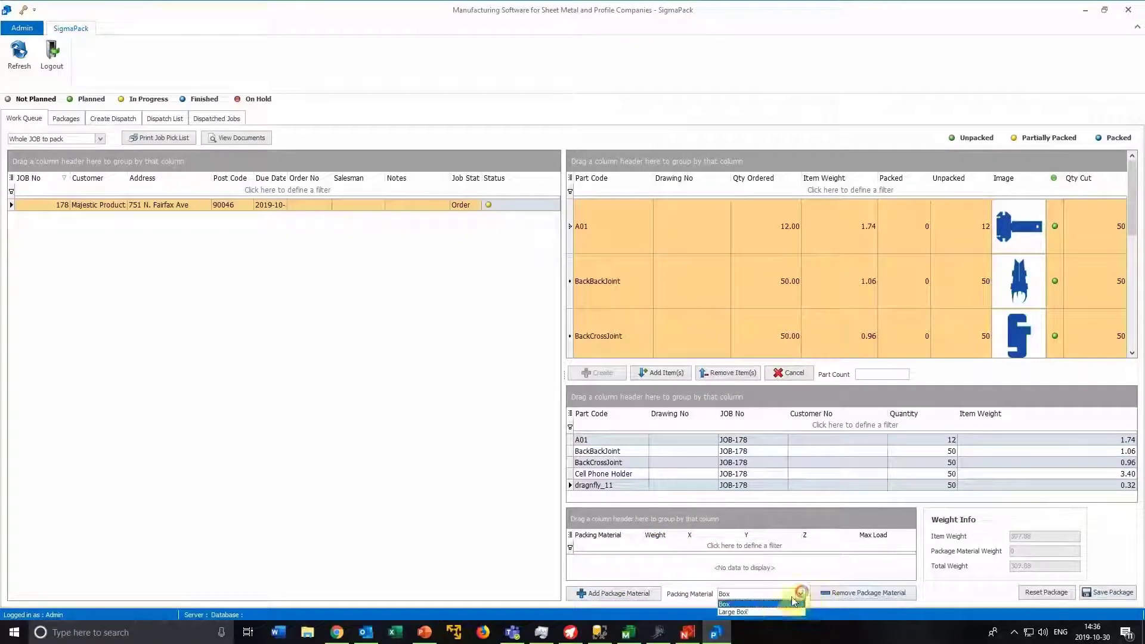
pyautogui.click(751, 612)
pyautogui.click(617, 594)
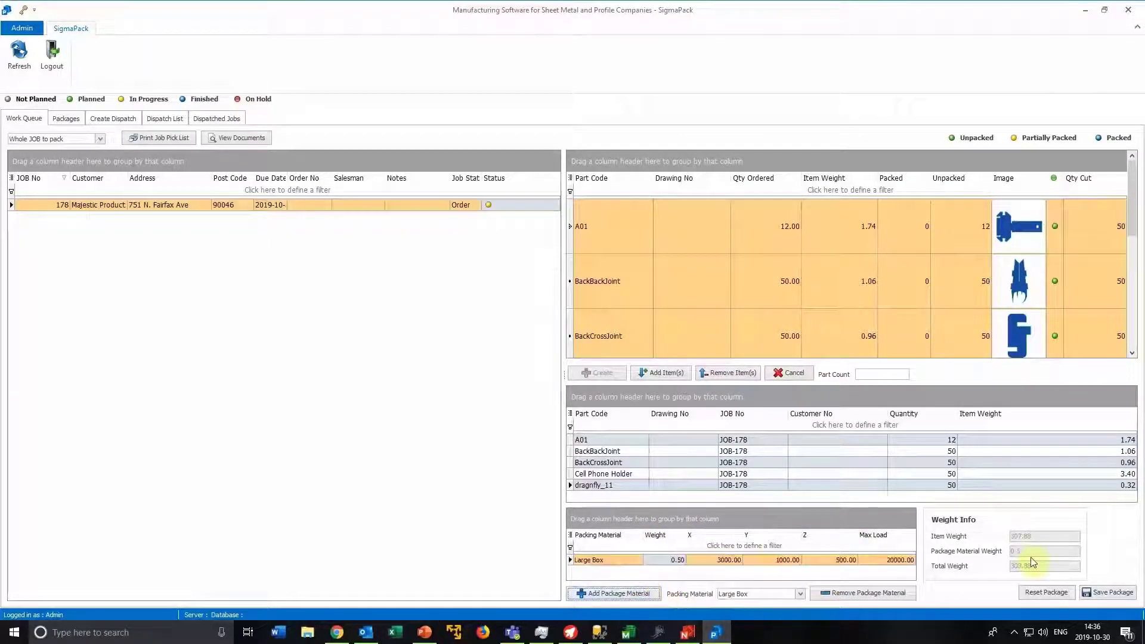
# Step: Save the package with Stores B as its package location
pyautogui.click(1100, 594)
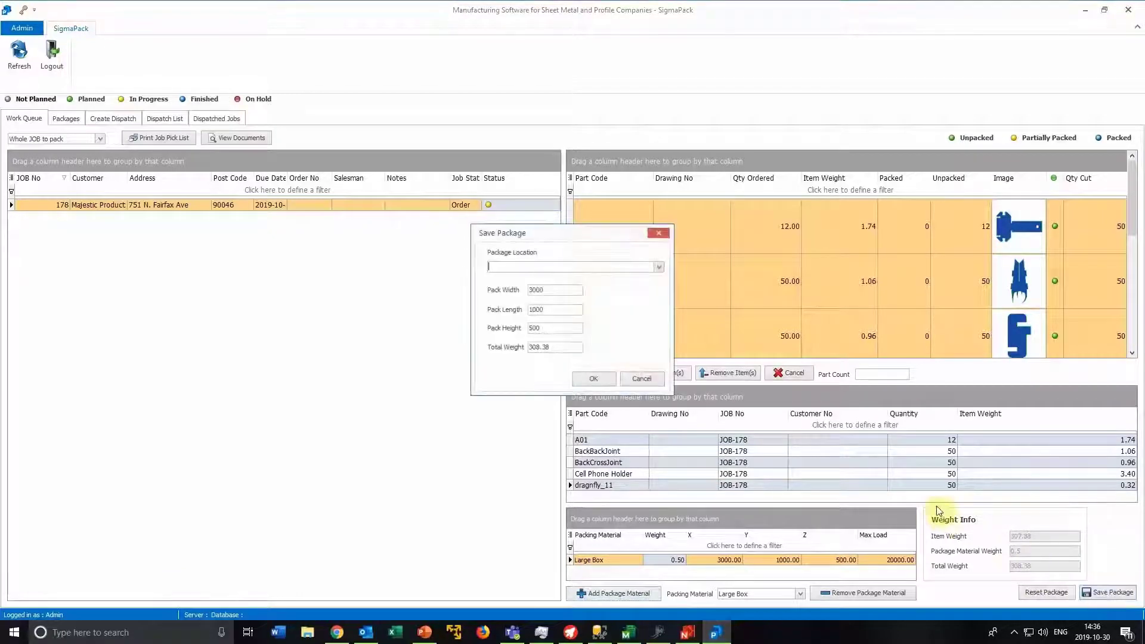
pyautogui.click(660, 266)
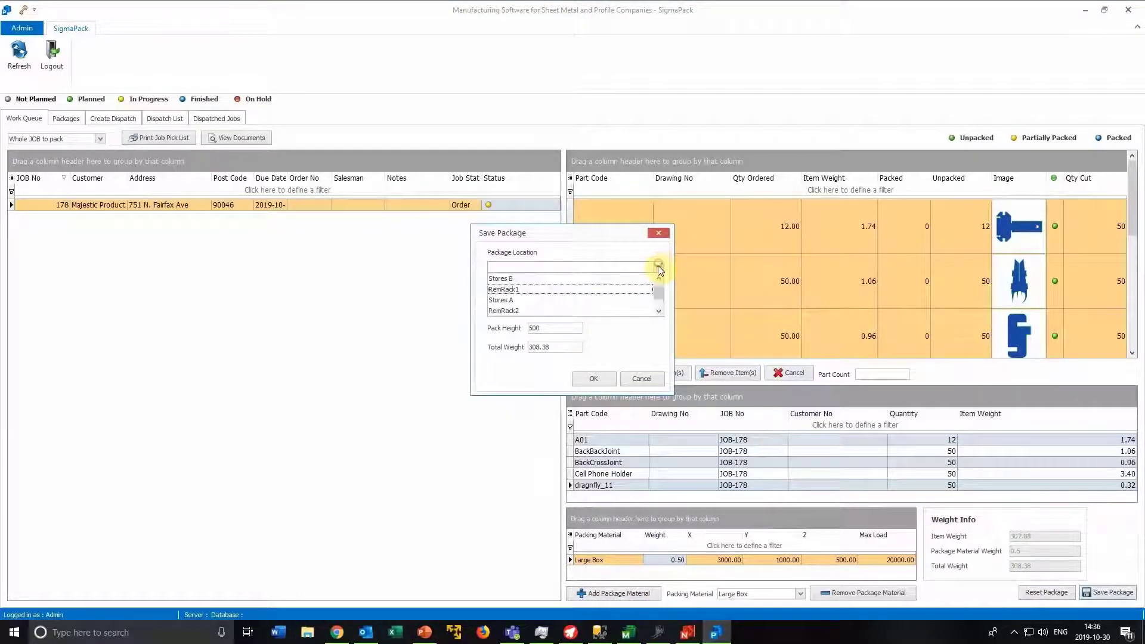
pyautogui.click(559, 280)
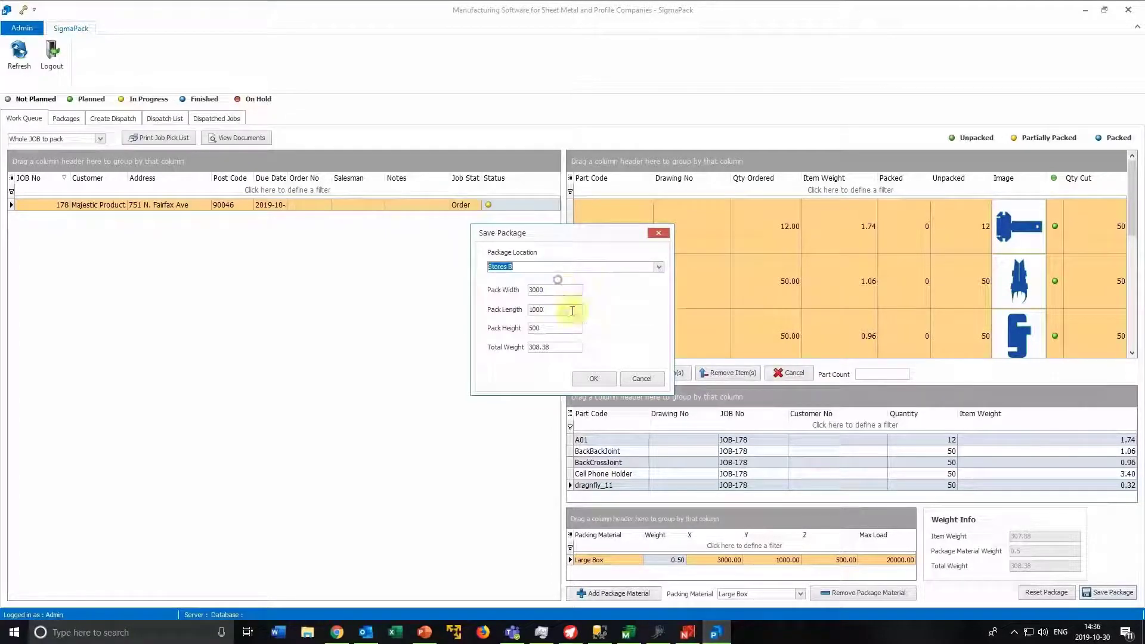
pyautogui.click(585, 378)
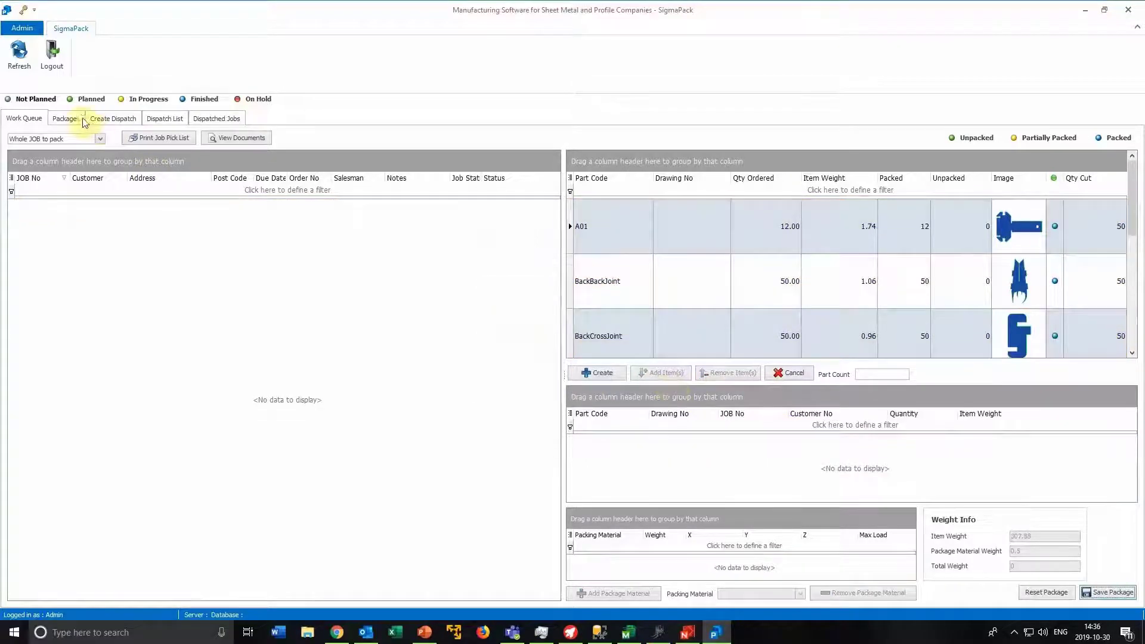
# Step: Review the parts in the saved Large Box package and activate the package for dispatch
pyautogui.click(78, 119)
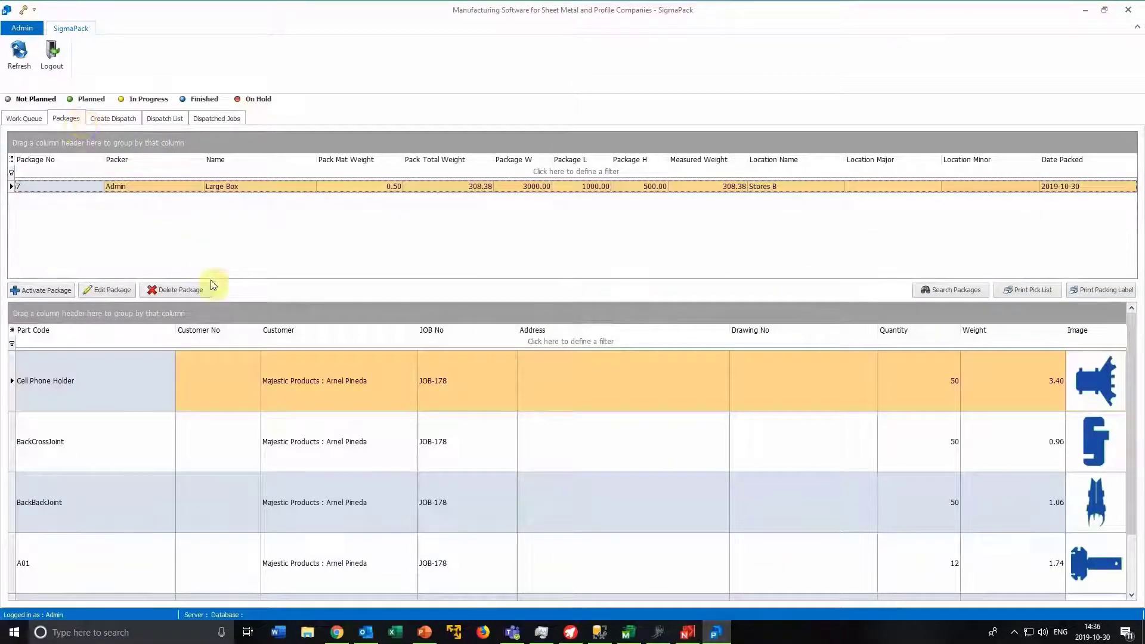
pyautogui.scroll(-1, 167, 382)
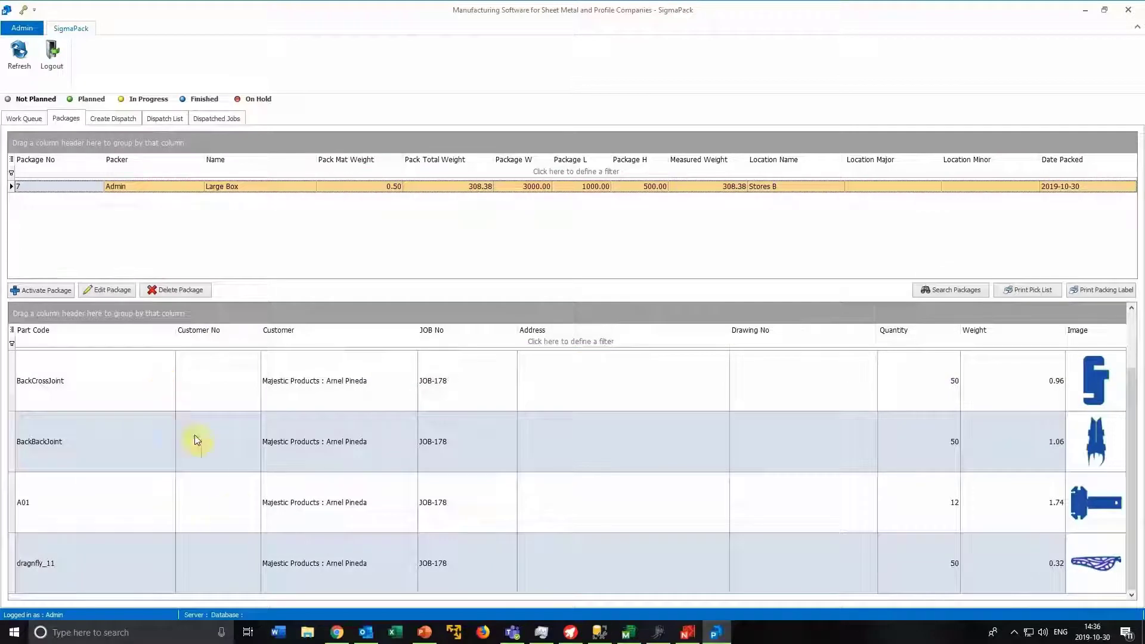
pyautogui.scroll(1, 529, 386)
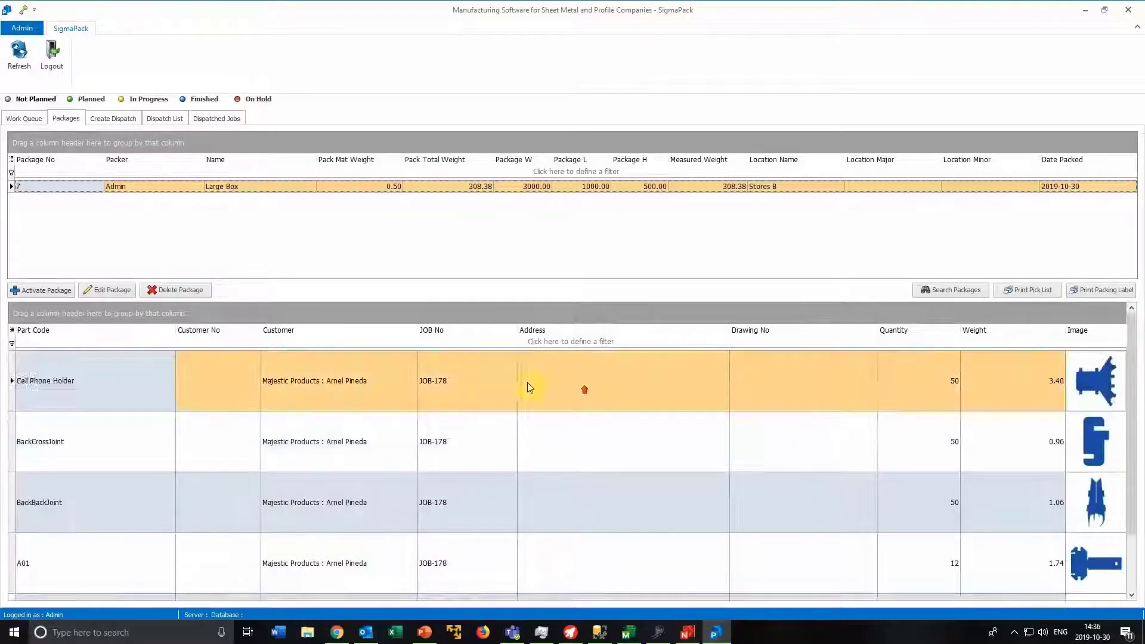
pyautogui.click(37, 292)
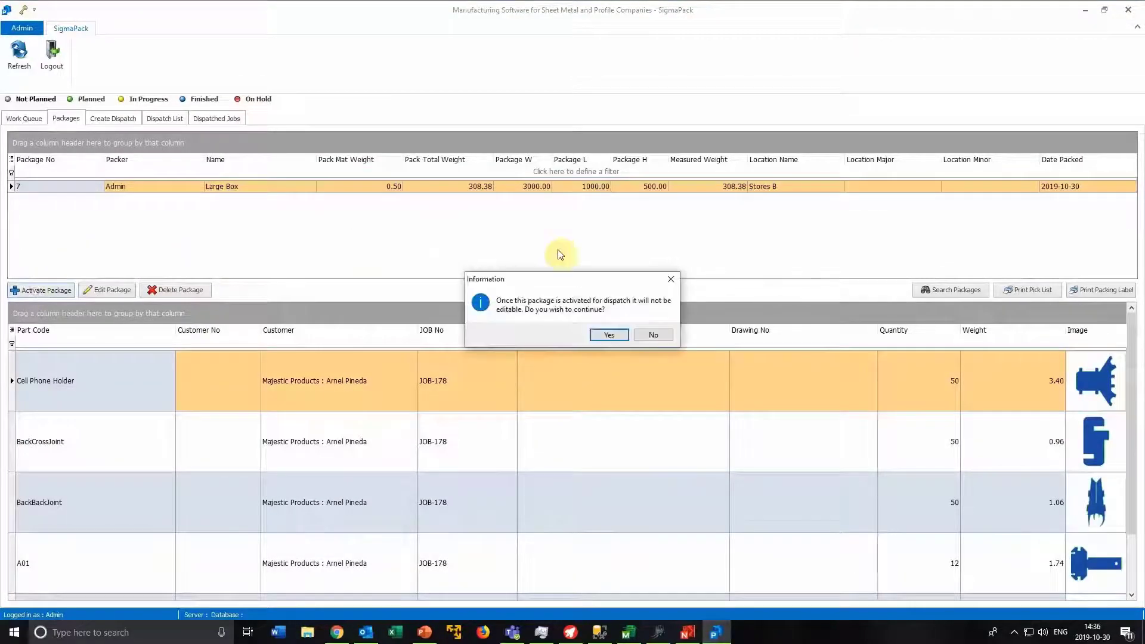
pyautogui.click(609, 336)
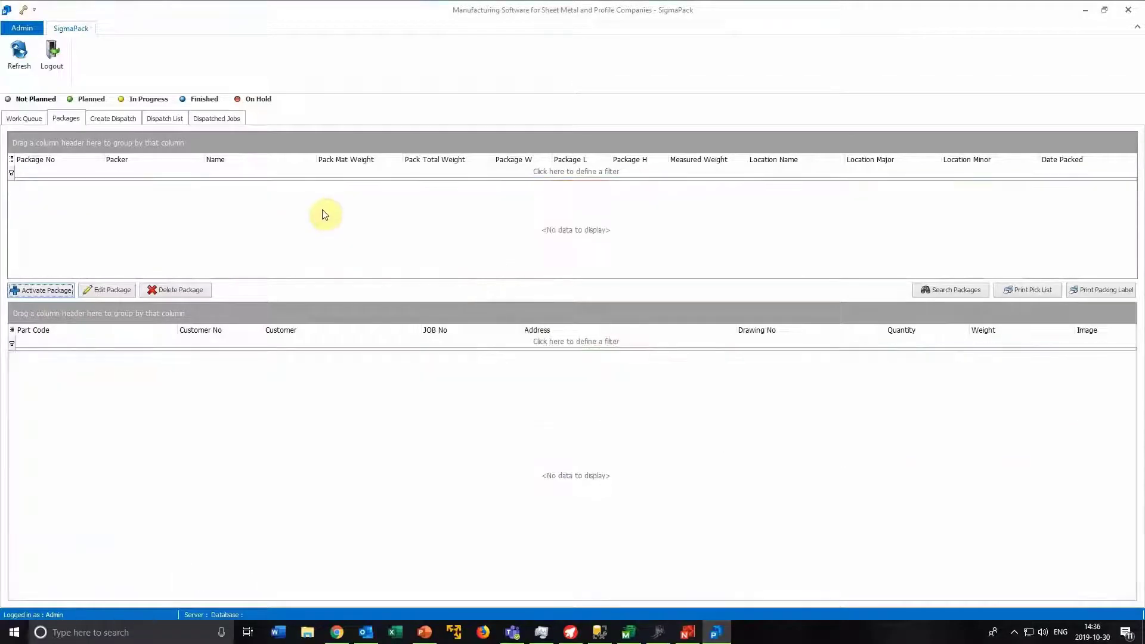
# Step: Create a dispatch containing package 7, save it and show it in the dispatch list
pyautogui.click(111, 119)
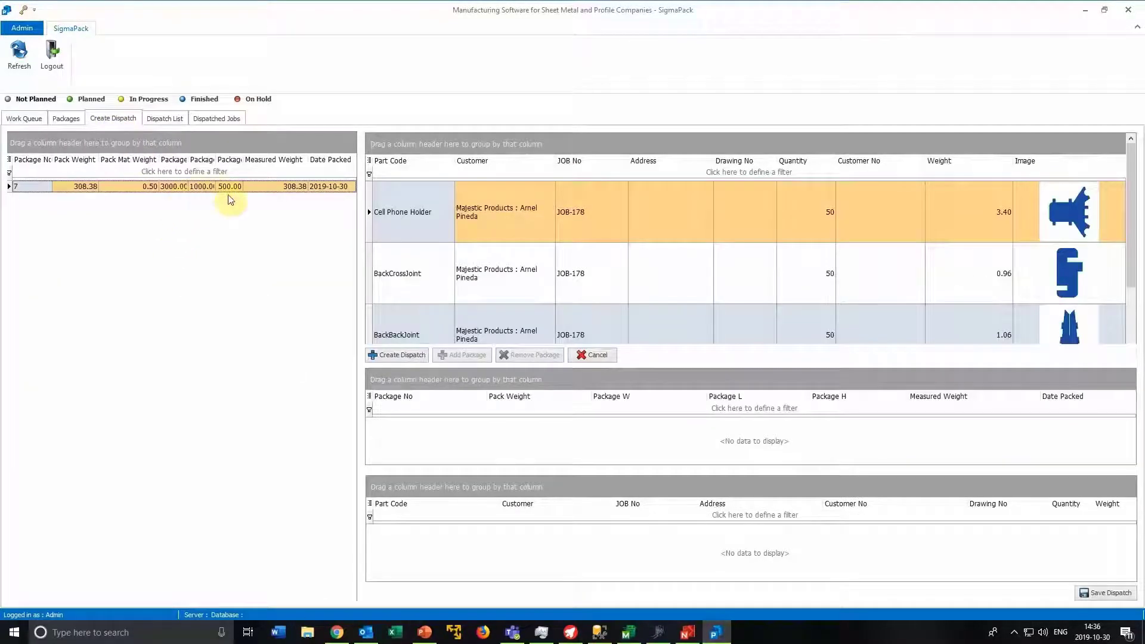
pyautogui.moveTo(417, 222); pyautogui.dragTo(425, 276)
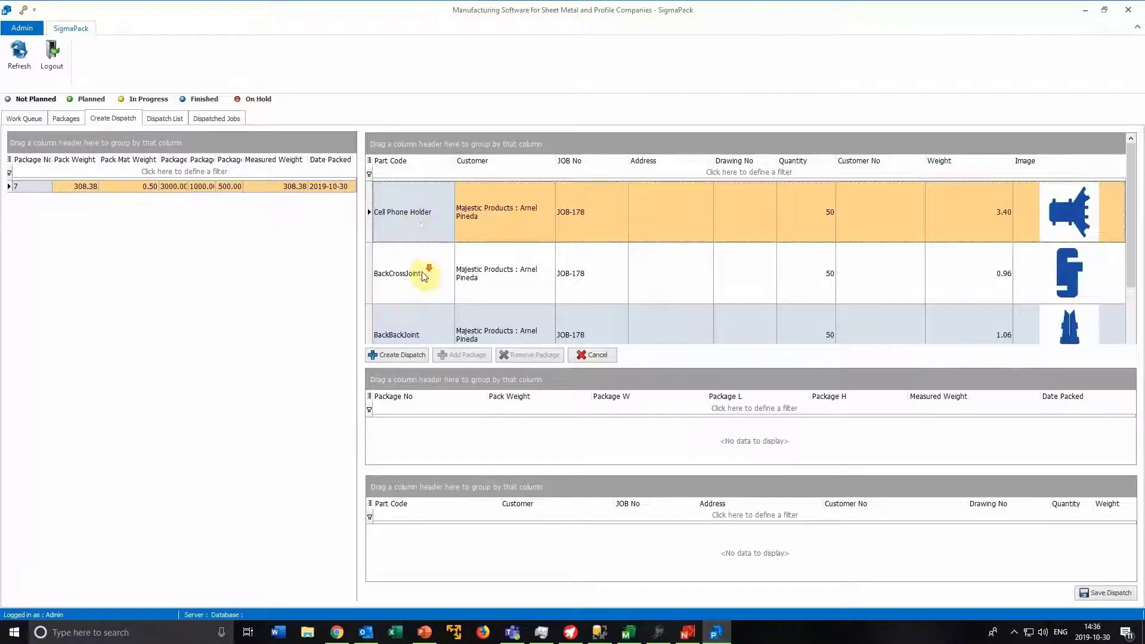
pyautogui.scroll(-2, 424, 276)
pyautogui.click(403, 329)
pyautogui.click(400, 355)
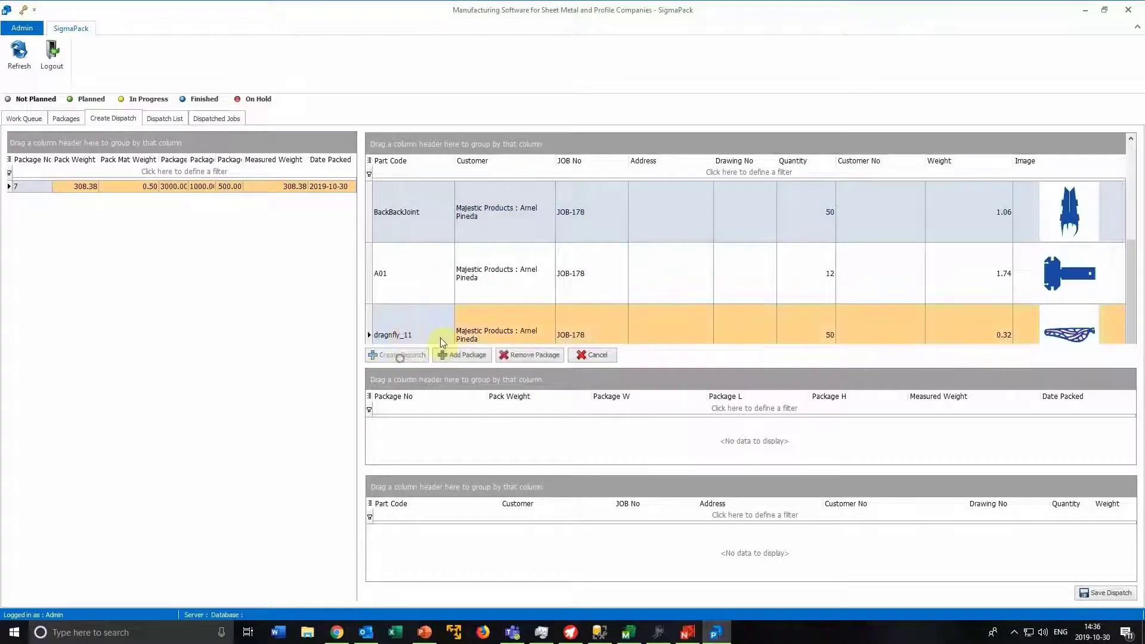
pyautogui.scroll(2, 445, 292)
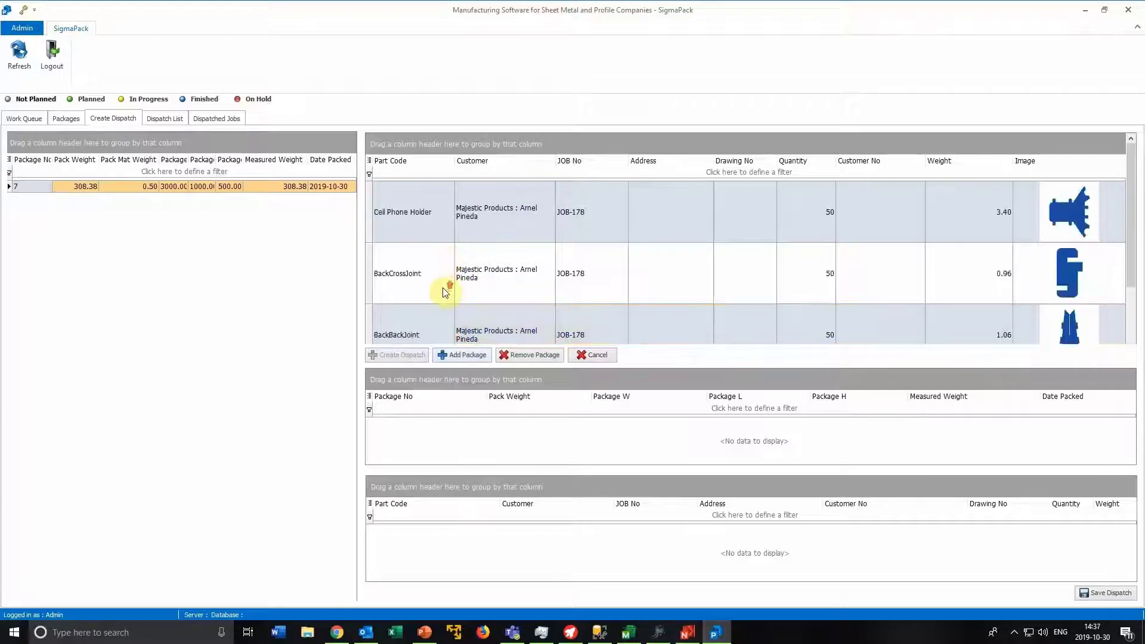
pyautogui.click(453, 357)
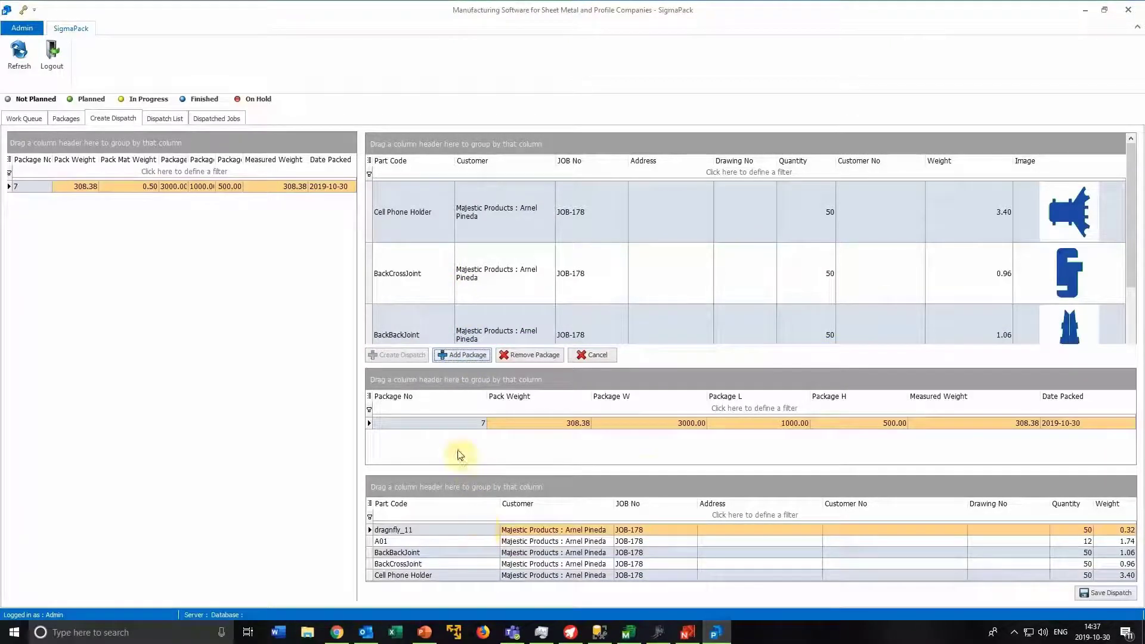
pyautogui.click(1105, 593)
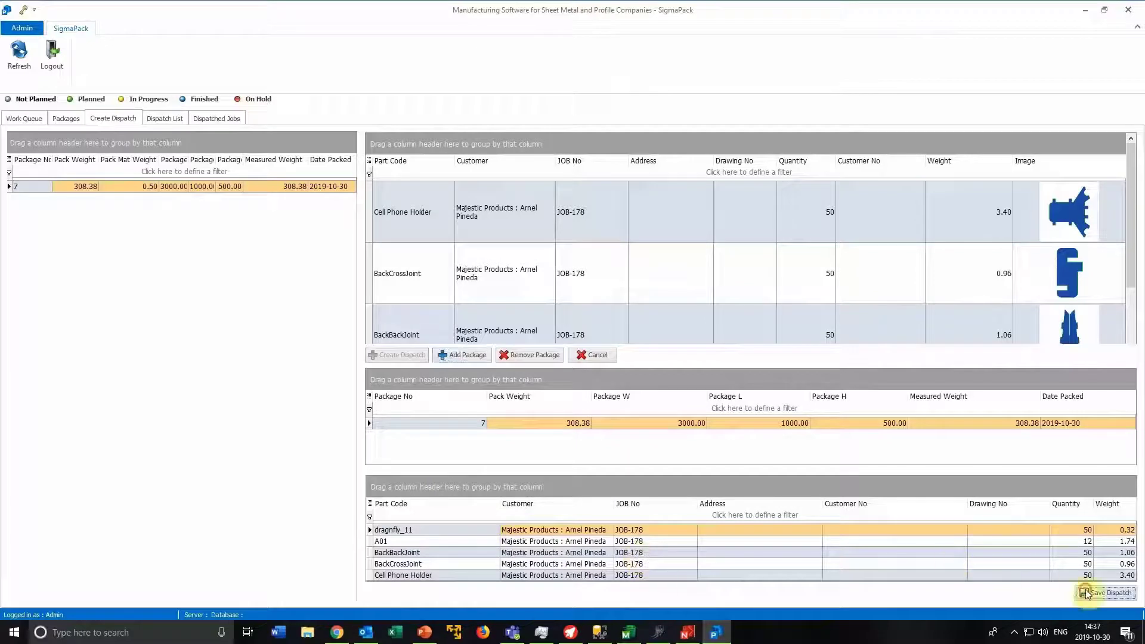
pyautogui.click(162, 119)
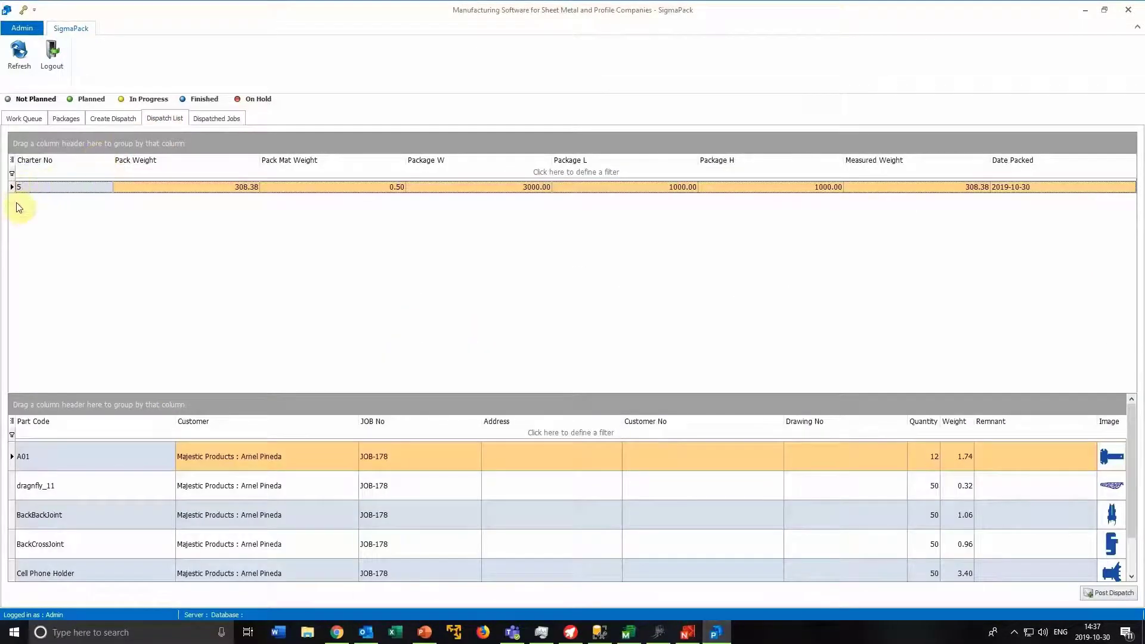
# Step: Switch to SigmaLIFT, refresh the packages to charter and select charter 5 with package 7
pyautogui.click(658, 630)
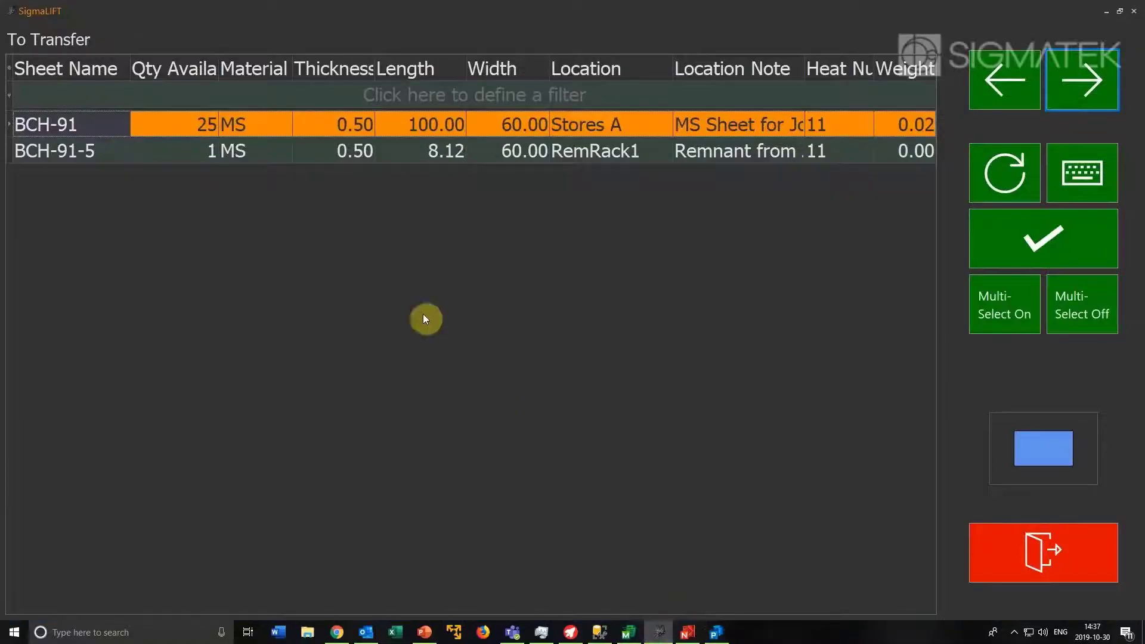
pyautogui.click(1076, 90)
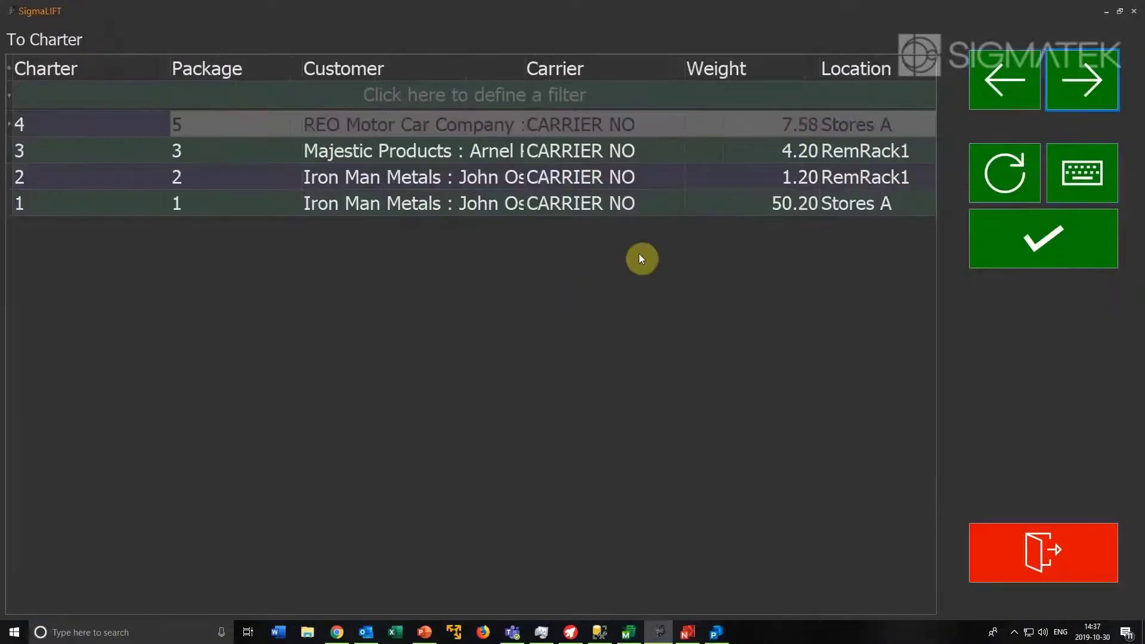
pyautogui.click(1019, 178)
pyautogui.click(89, 123)
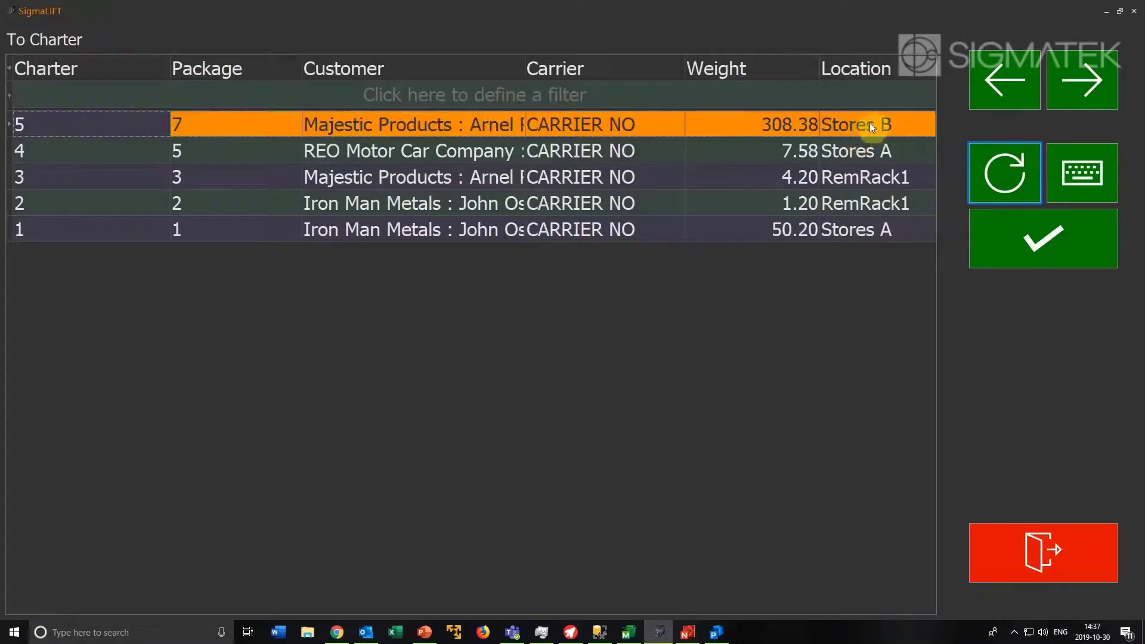
# Step: Move package 7 of charter 5 to location Stores A, leaving the location notes empty
pyautogui.click(1066, 242)
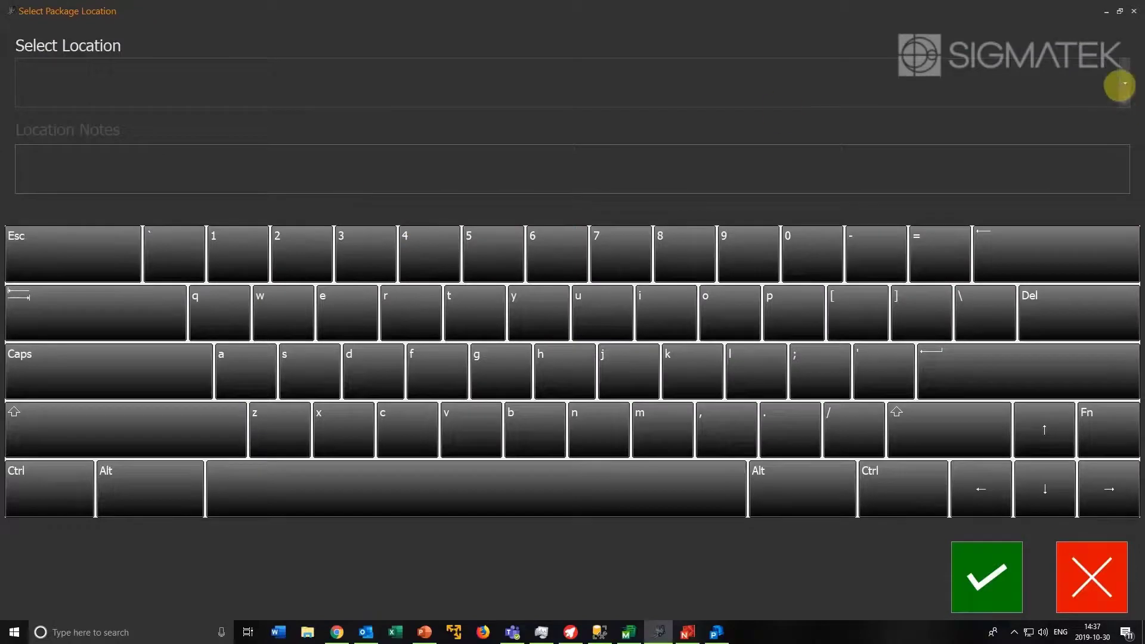
pyautogui.click(1126, 88)
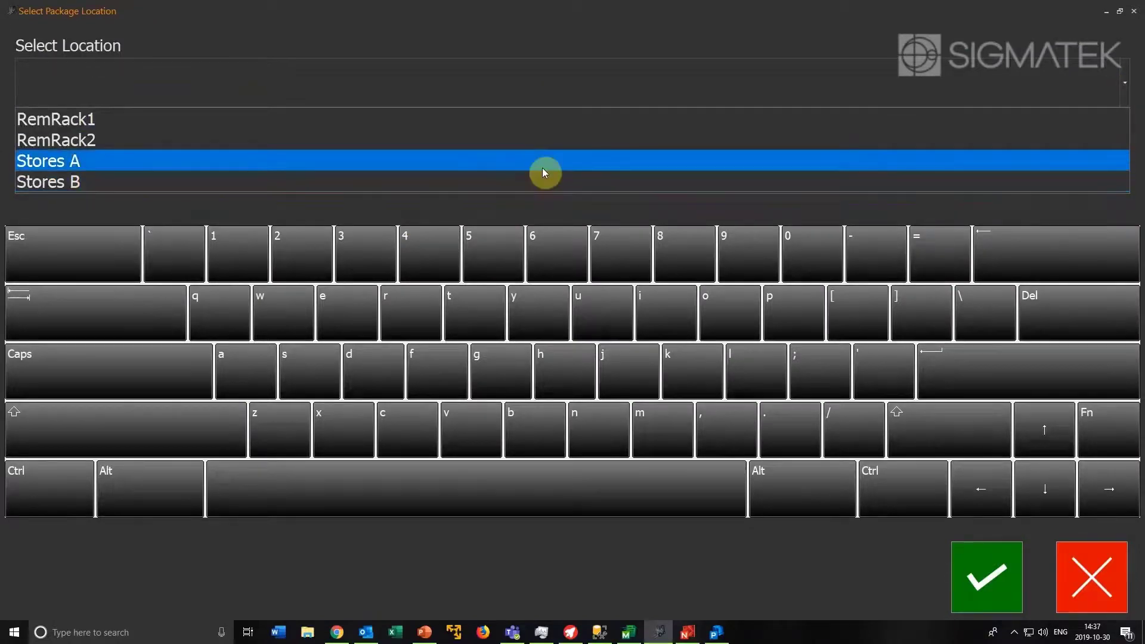
pyautogui.click(543, 170)
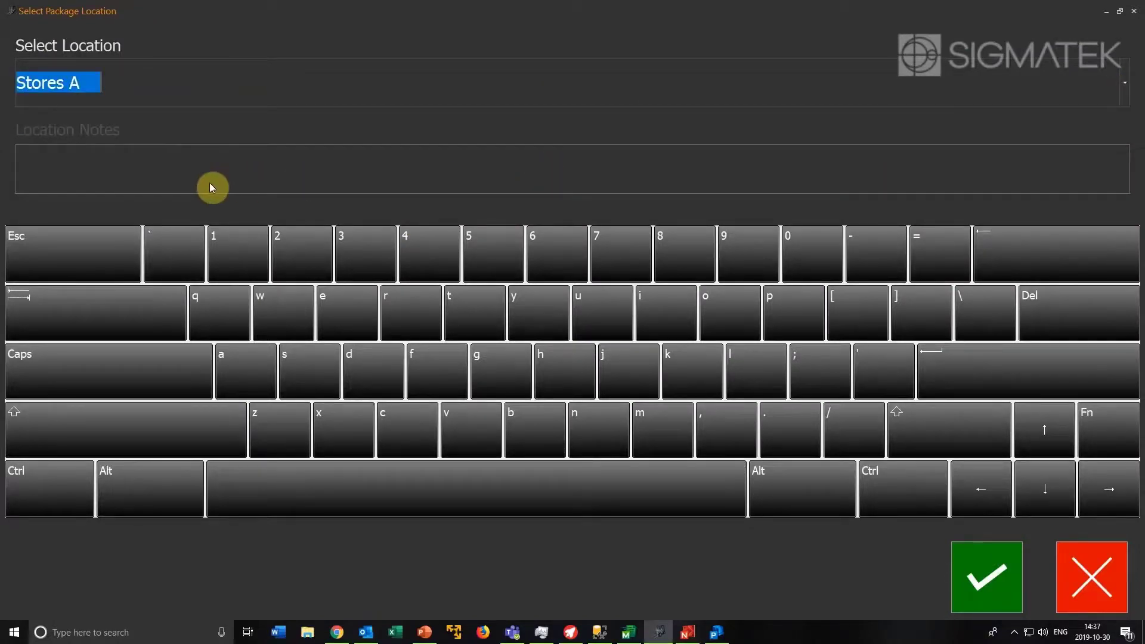
pyautogui.click(987, 577)
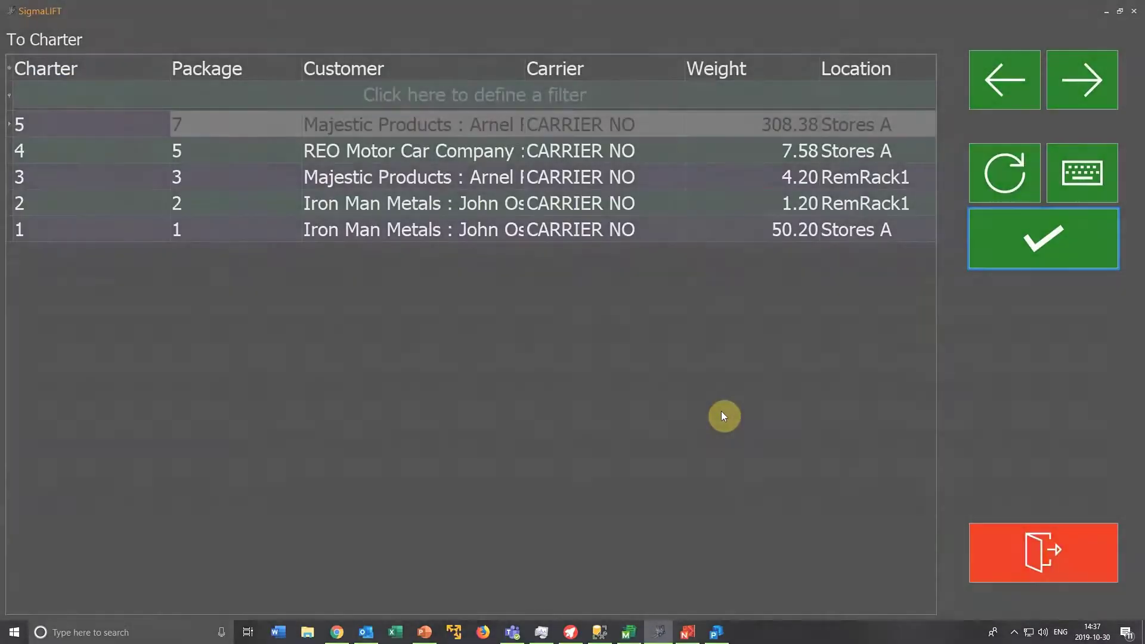